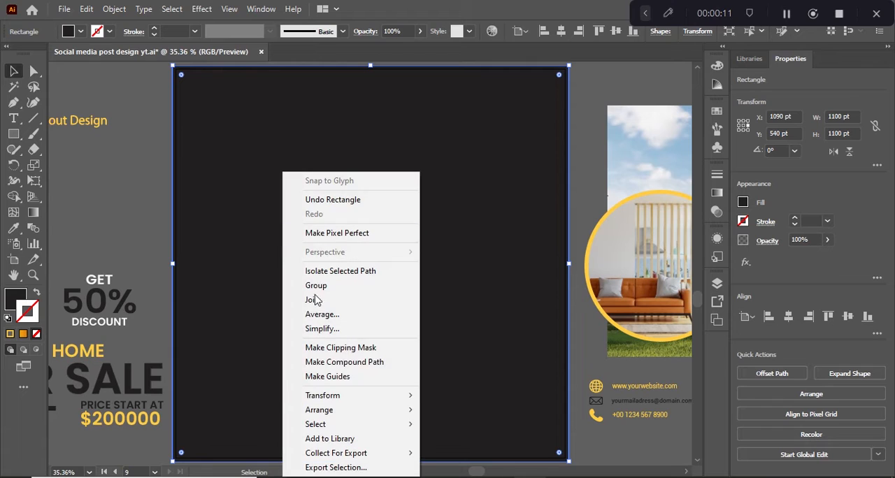
Send the dark background rectangle to the back and delete the white PRICE START AT text from the artboard
mouse_move(371, 414)
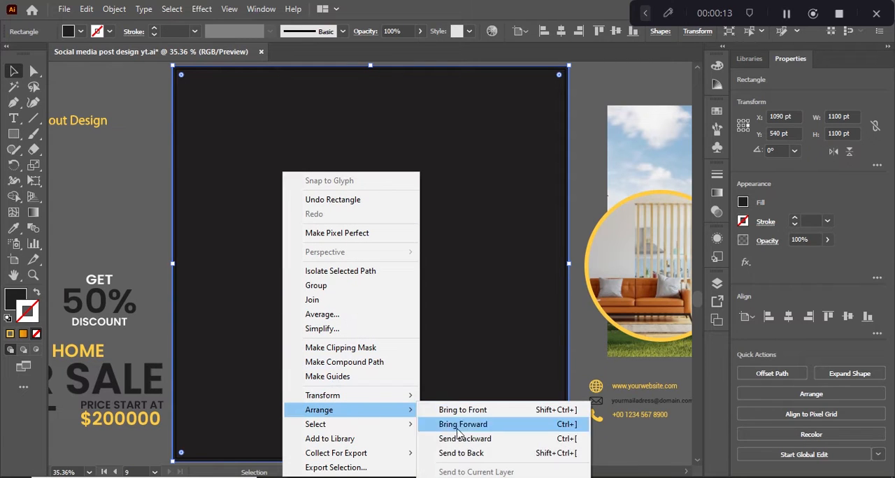
click(465, 453)
click(133, 193)
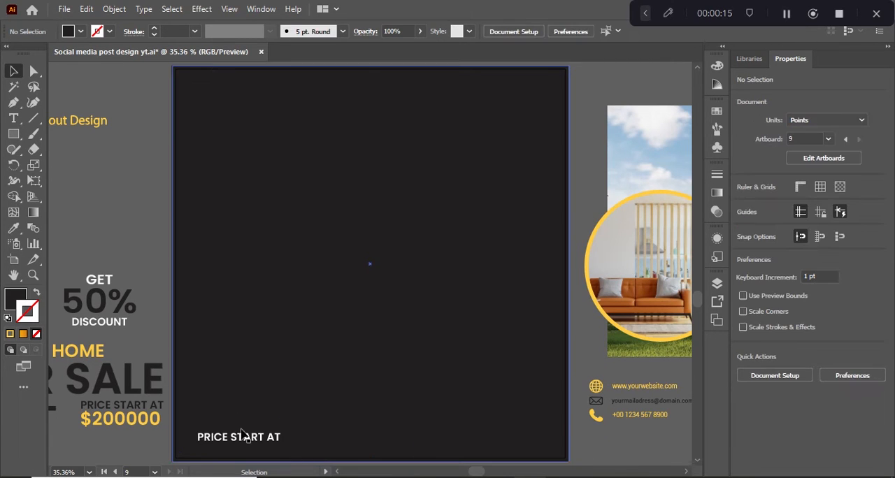
drag(246, 441, 129, 445)
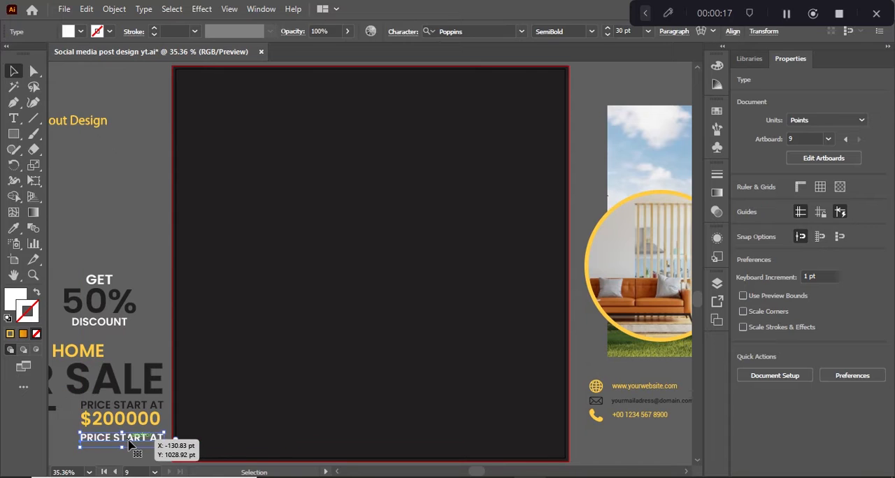
key(Delete)
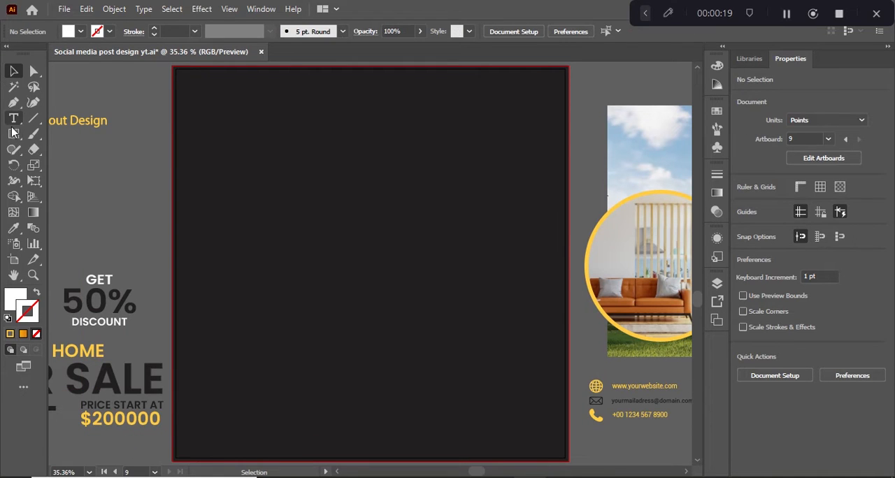
Draw a white 1100 × 550 pt rectangle over the artboard's upper half and add an anchor point midway along its bottom edge
click(14, 135)
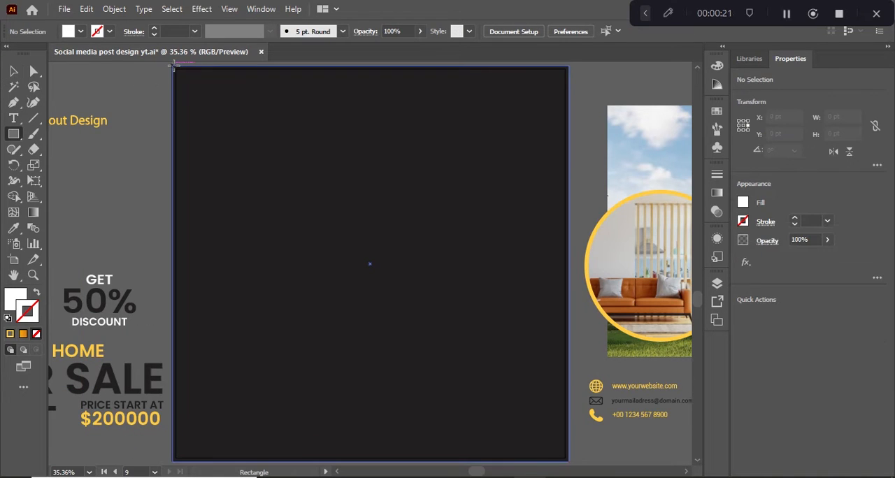
mouse_move(171, 65)
mouse_down()
mouse_move(336, 184)
mouse_move(553, 267)
mouse_move(565, 280)
mouse_move(568, 311)
mouse_move(568, 264)
mouse_up()
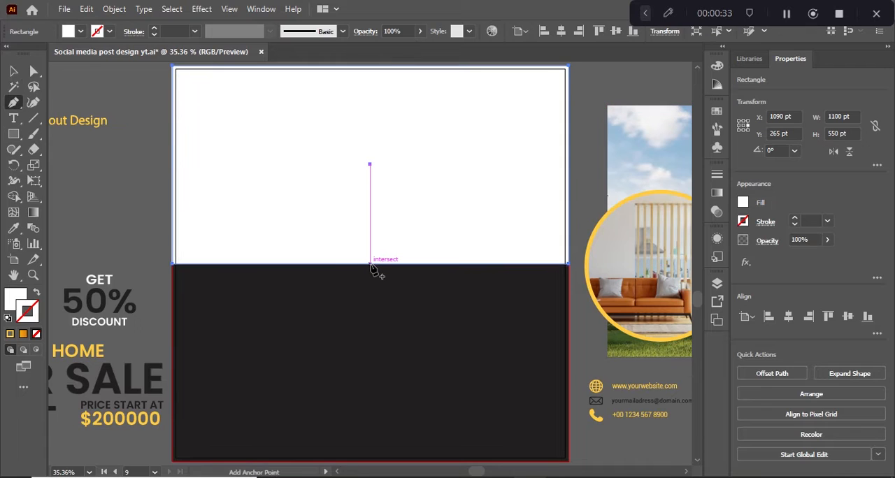
click(371, 264)
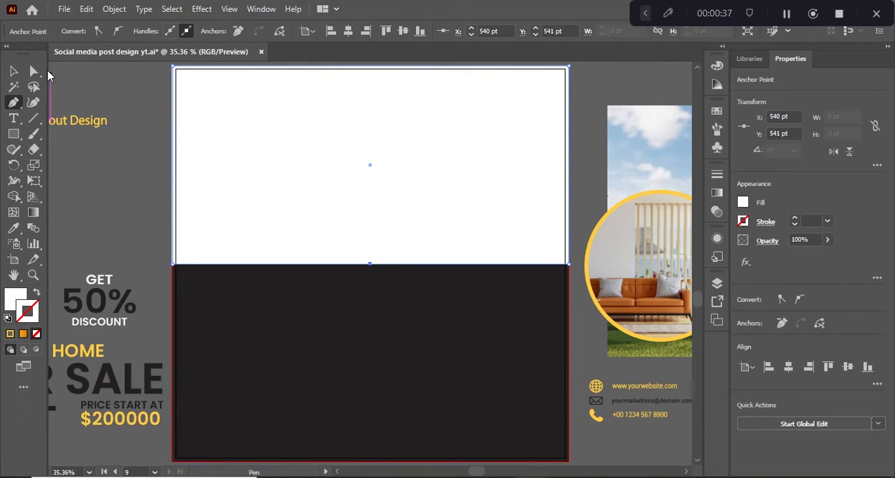
Move the white rectangle's bottom middle anchor point straight down to Y 671 pt, forming a downward point
click(34, 70)
drag(370, 265, 372, 270)
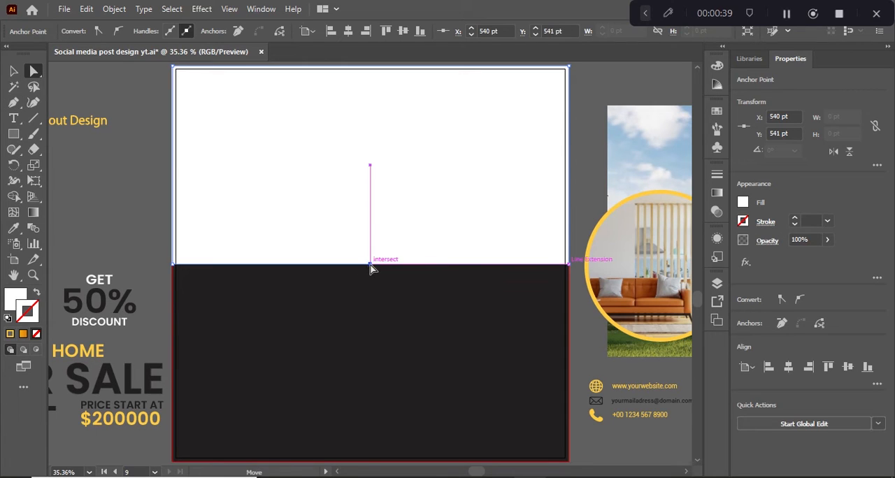
key(shift+Down)
key(shift+Down)
key(shift+Down)
key(shift+Down)
key(shift+Down)
key(shift+Down)
key(shift+Down)
key(shift+Down)
key(shift+Down)
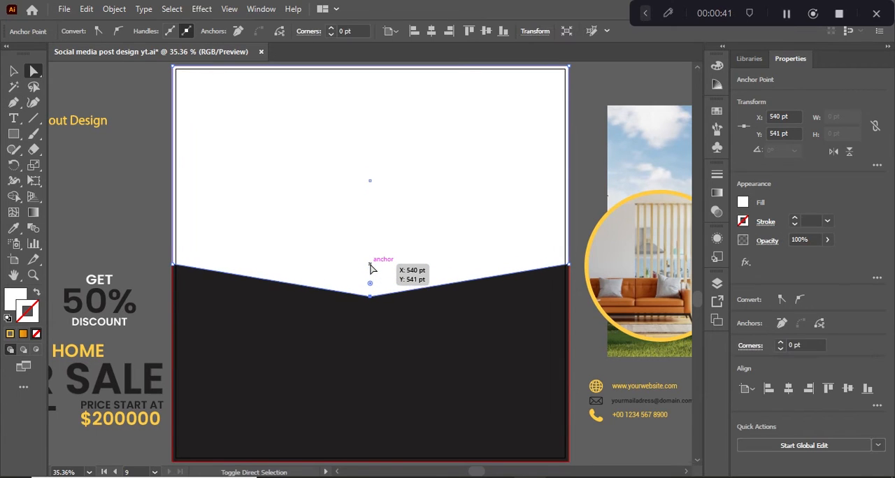
key(shift+Down)
key(shift+Down)
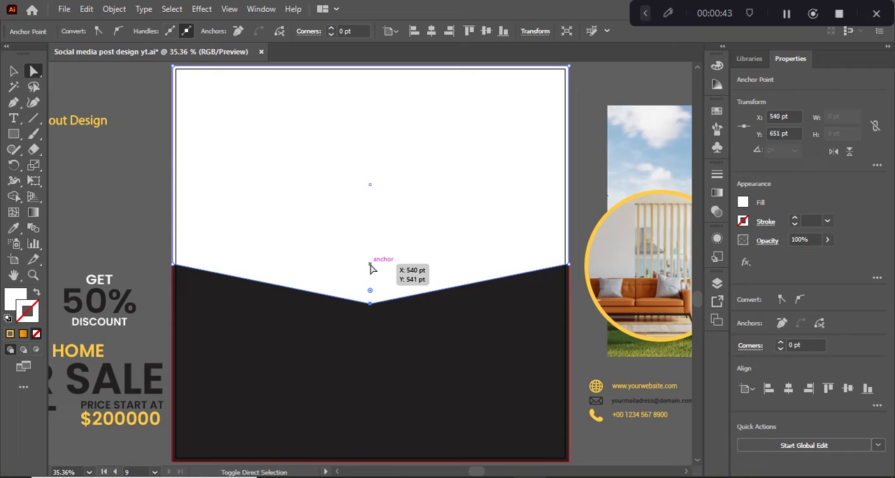
key(shift+Down)
key(shift+Down)
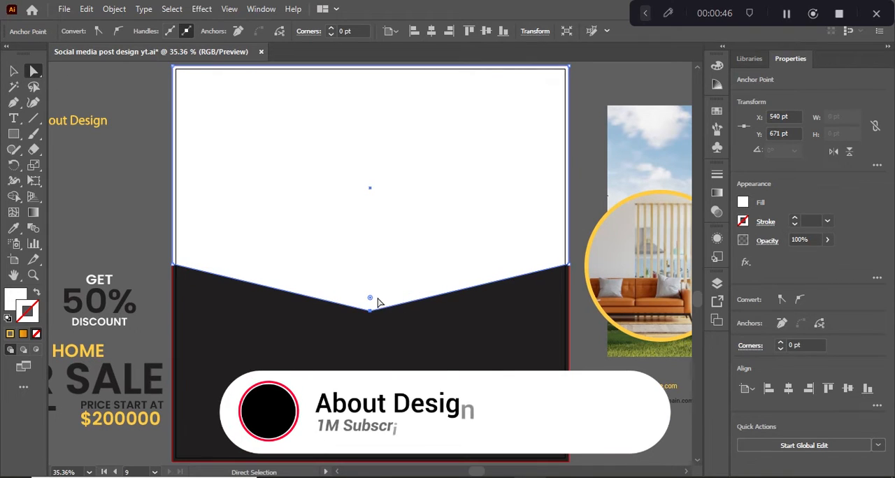
Round the white shape's bottom middle corner to a radius of about 839 pt
drag(370, 298, 333, 62)
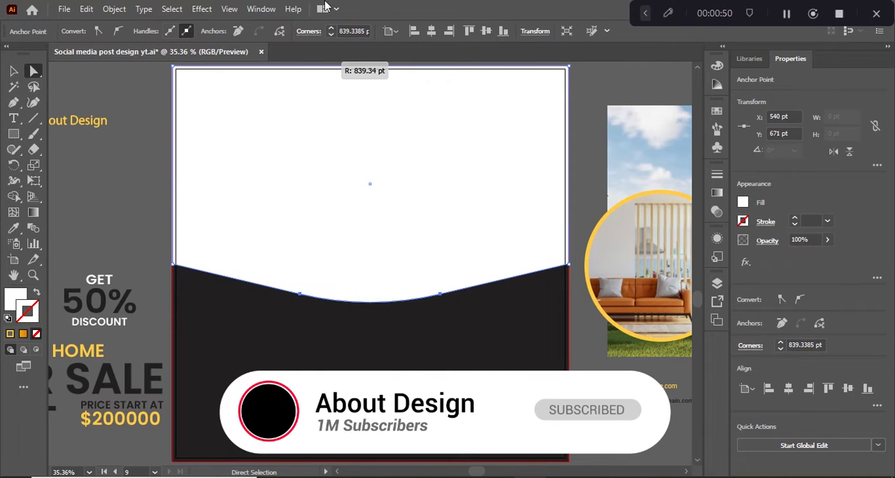
drag(325, 7, 324, 7)
click(13, 72)
click(168, 194)
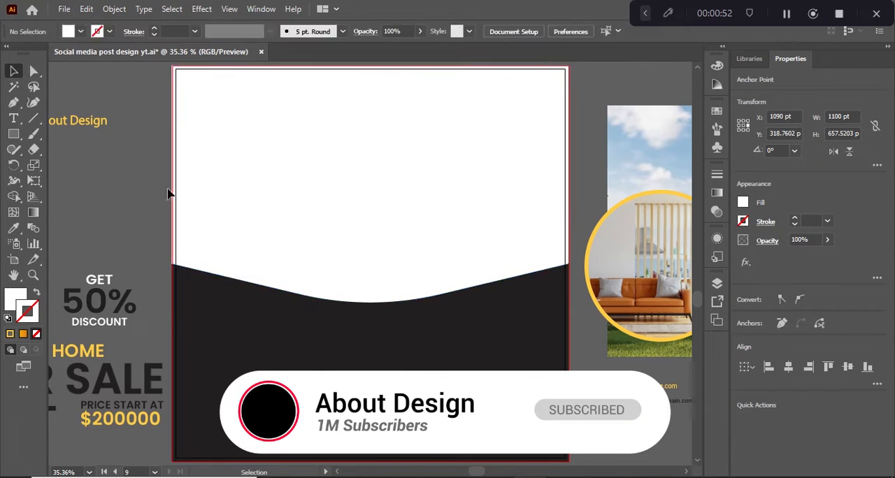
Duplicate the curved white shape straight down and nudge the copy up to Y about 373 pt
click(346, 243)
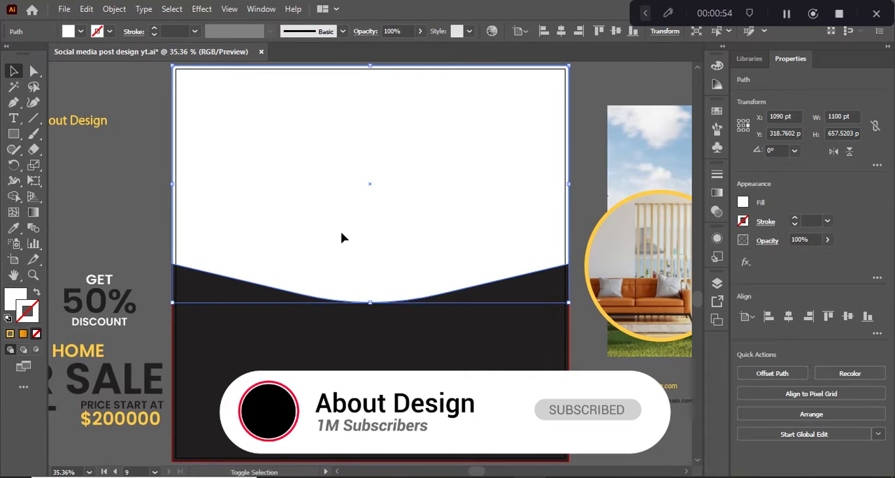
shift+click(343, 240)
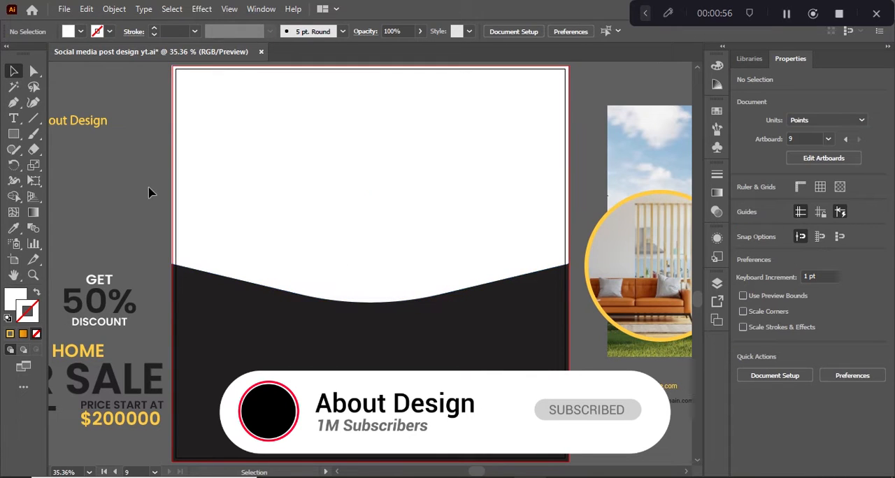
click(343, 175)
drag(399, 170, 397, 204)
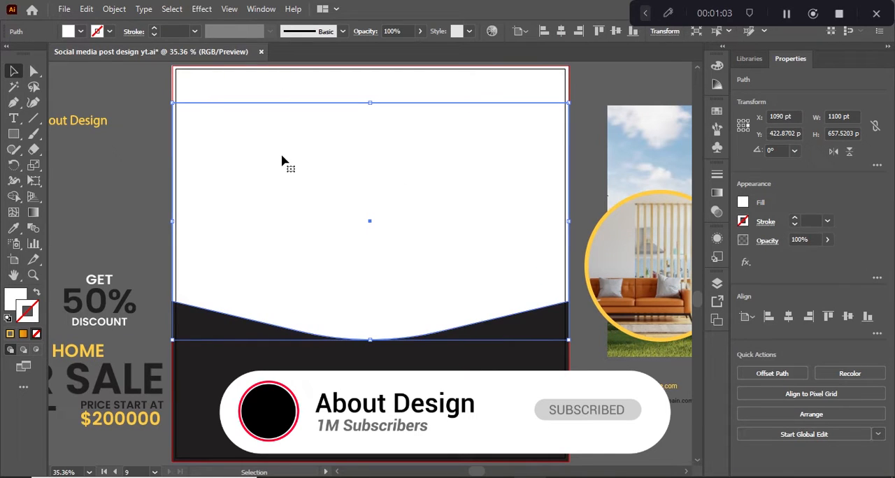
key(shift+Up)
key(shift+Up)
key(shift+Up)
key(shift+Up)
key(shift+Up)
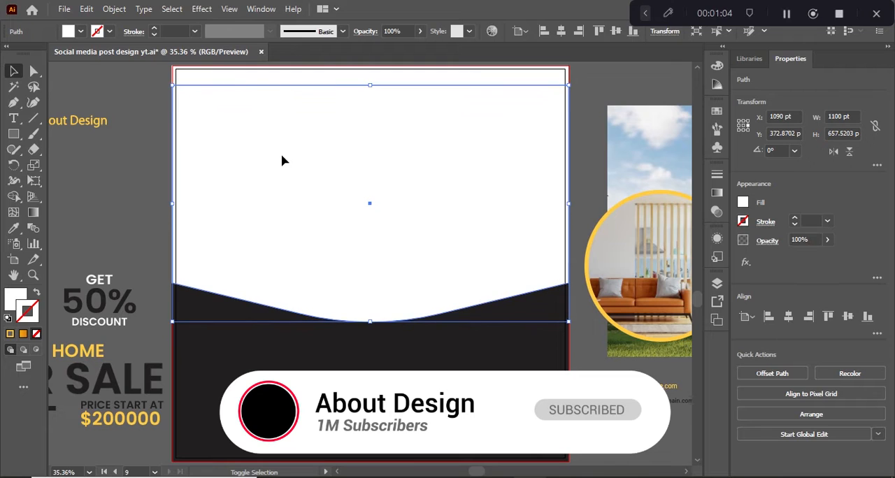
shift+click(270, 84)
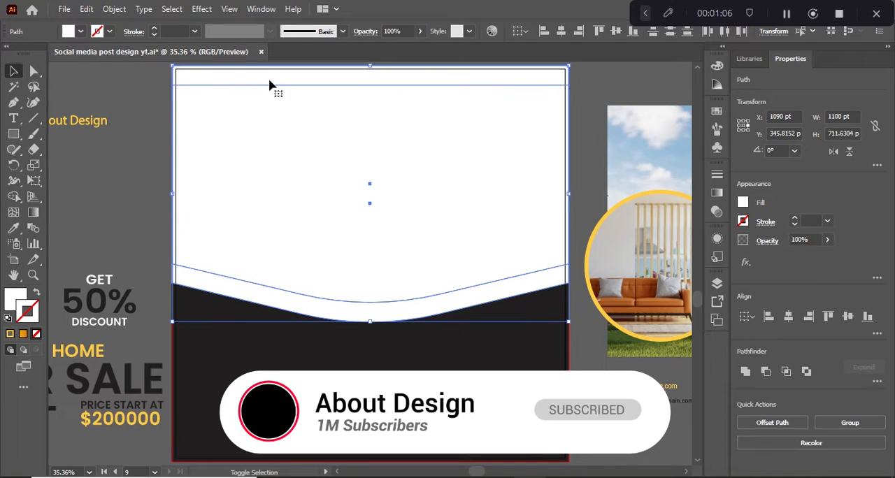
key(v)
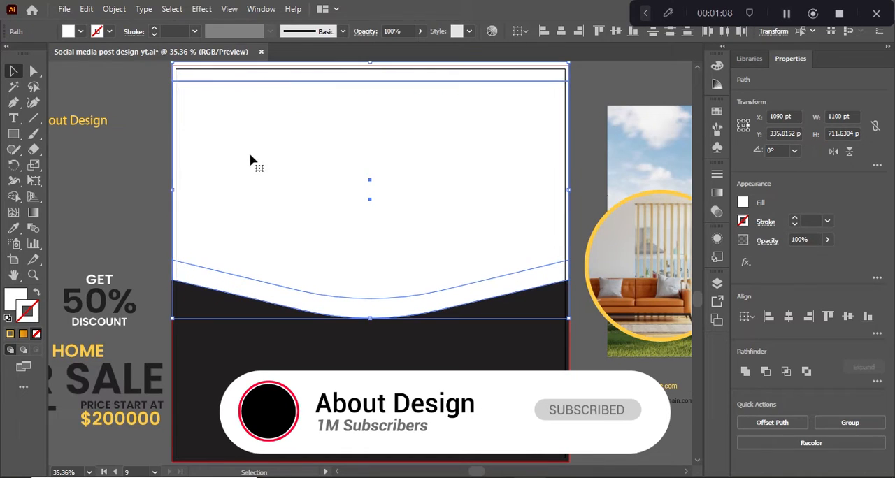
key(shift+Down)
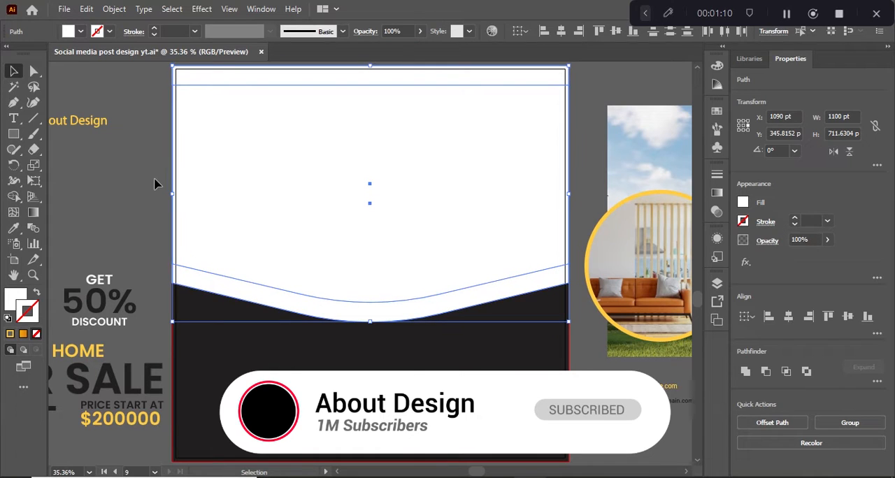
click(155, 184)
click(310, 184)
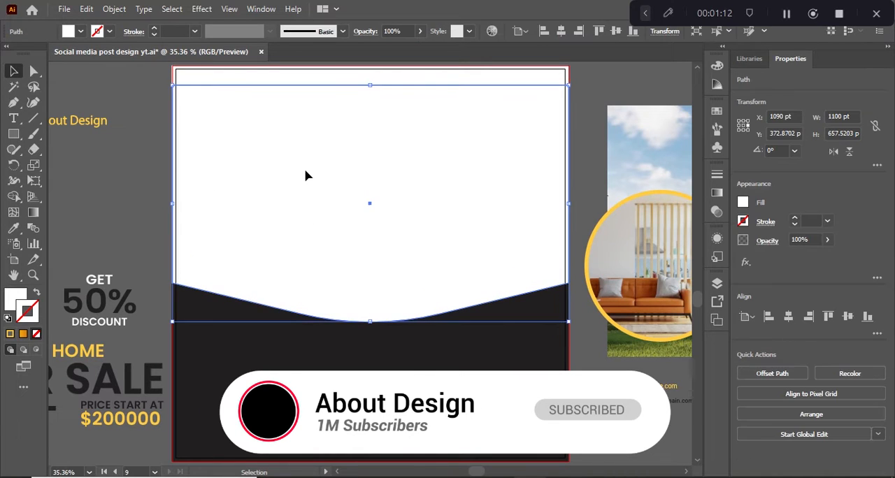
drag(306, 177, 306, 195)
drag(275, 105, 274, 93)
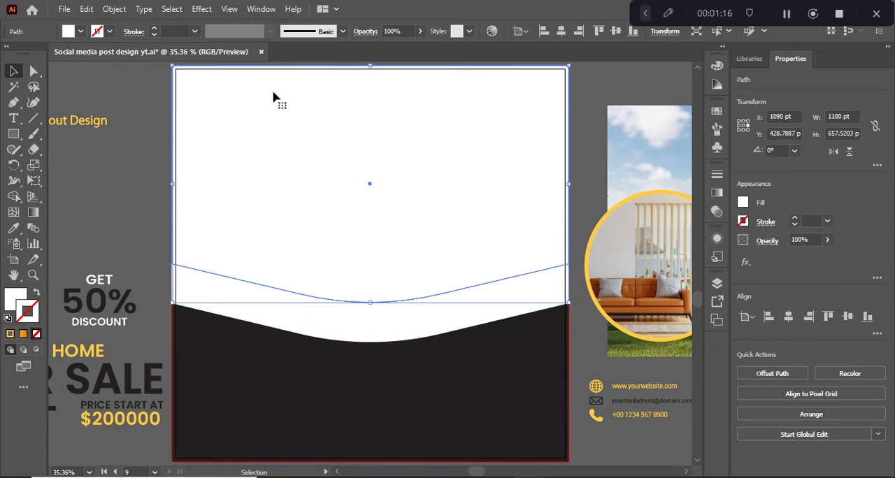
drag(199, 124, 252, 245)
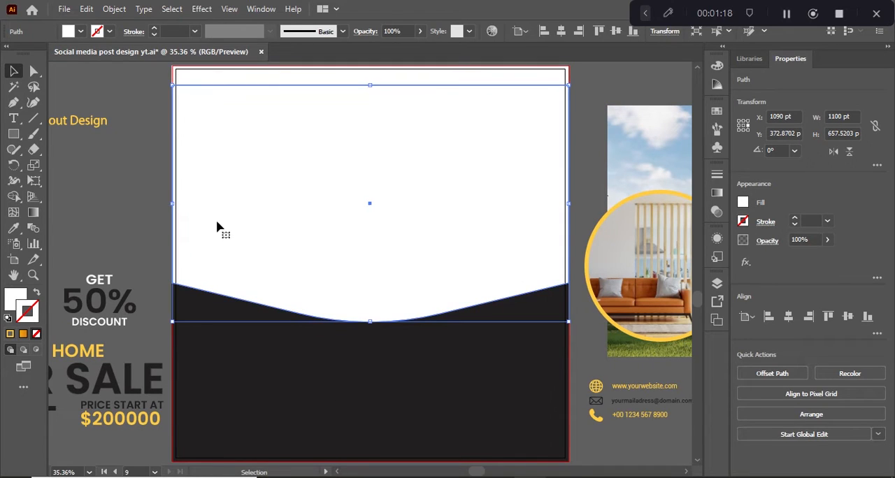
With Shape Builder, merge the top strip and main area of both white shapes, leaving a separate curved band below
shift+click(232, 86)
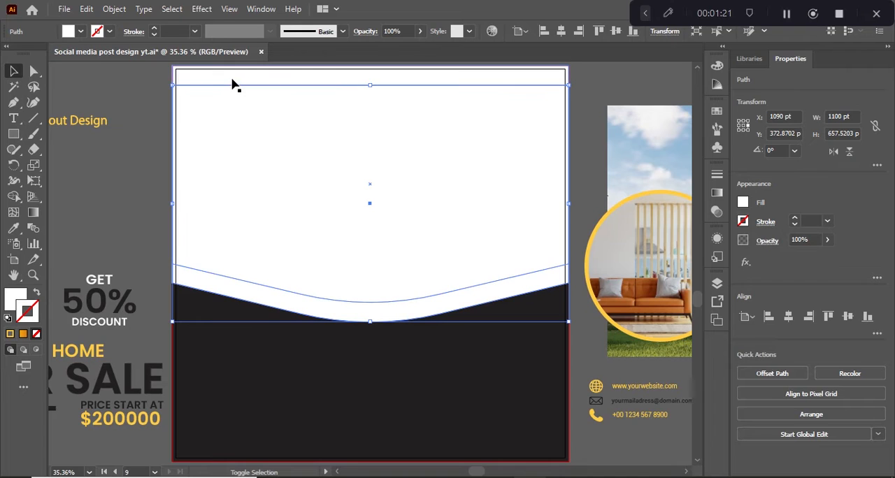
click(13, 196)
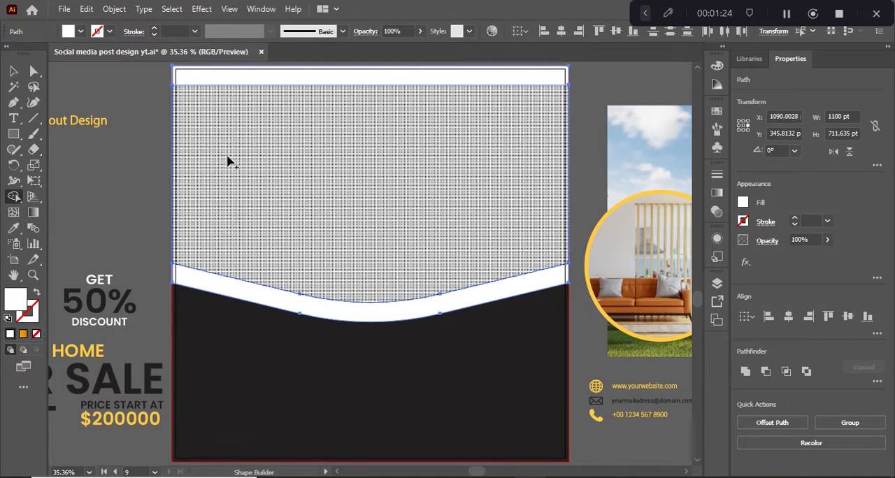
drag(218, 82, 219, 118)
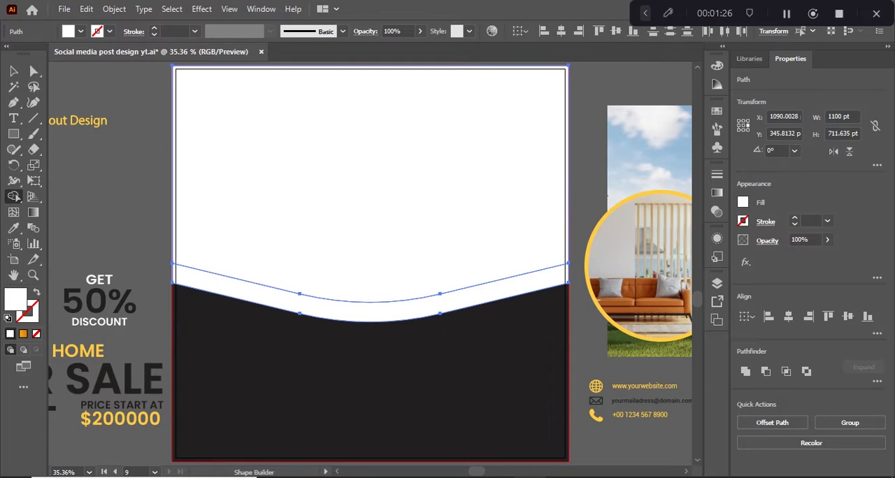
click(12, 72)
click(133, 161)
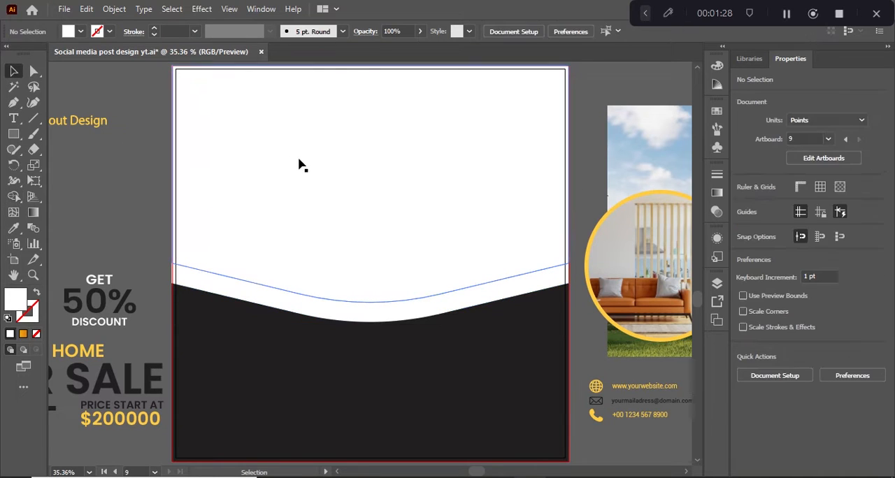
Center the house photo horizontally and vertically on the large white shape and clip it to that shape
click(300, 164)
shift+click(632, 166)
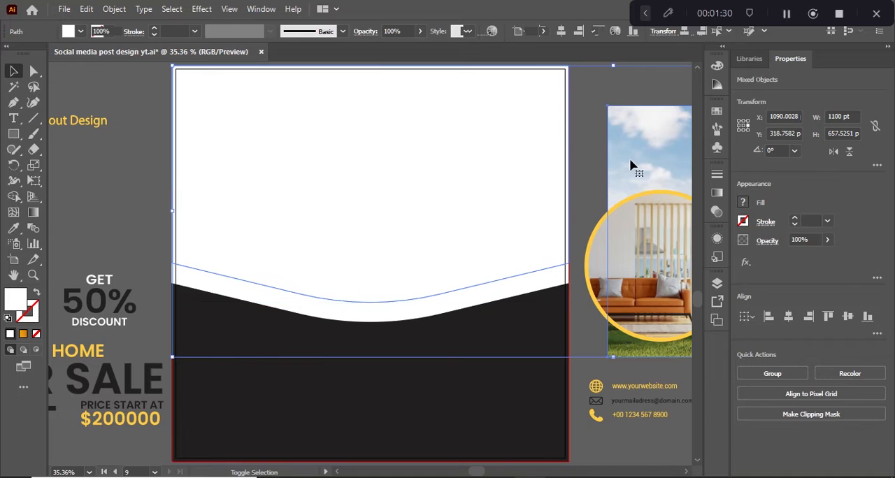
click(789, 316)
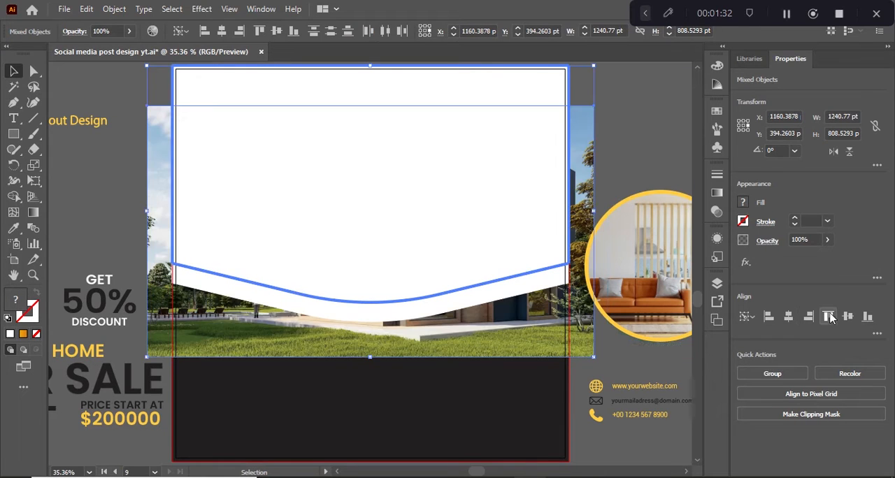
click(848, 316)
right_click(436, 196)
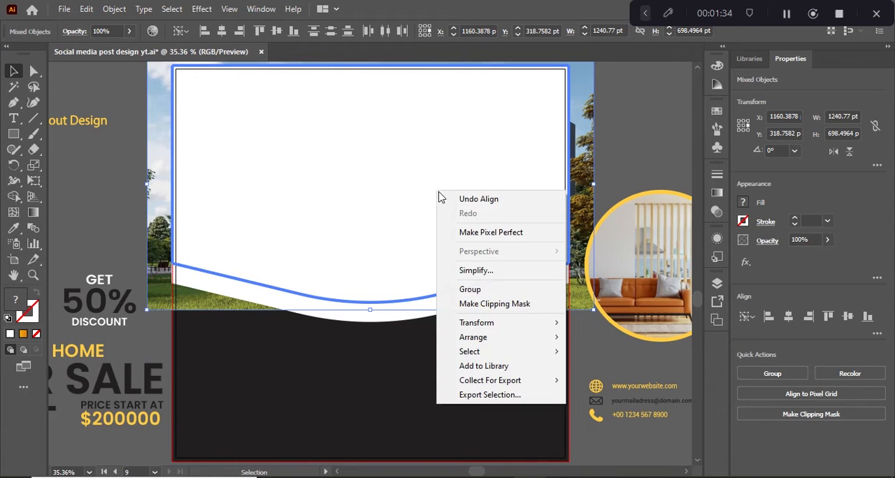
click(488, 303)
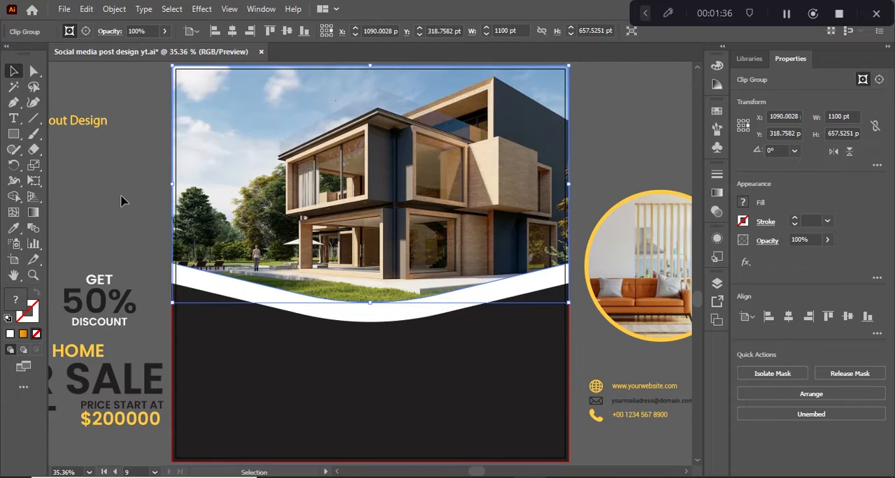
click(121, 202)
Duplicate the white curved band 50 pt lower and fill the original band with the yellow sampled from the HOME text
click(333, 319)
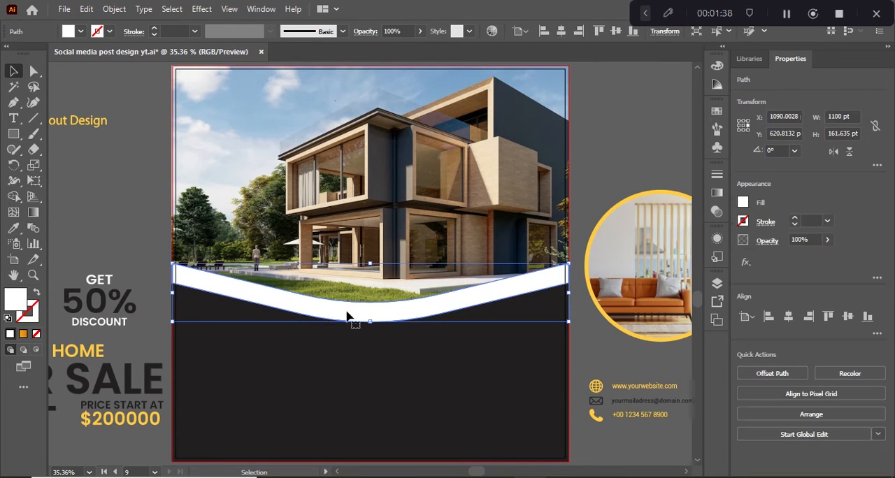
drag(338, 315, 340, 330)
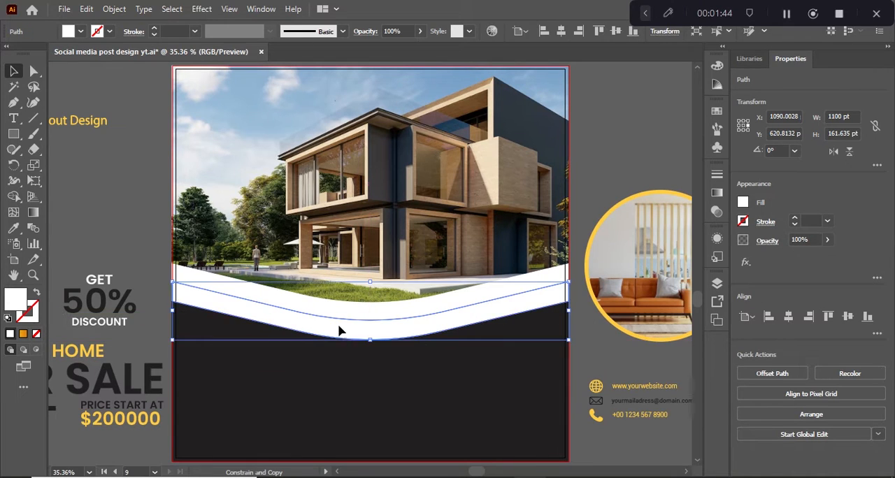
click(240, 291)
key(i)
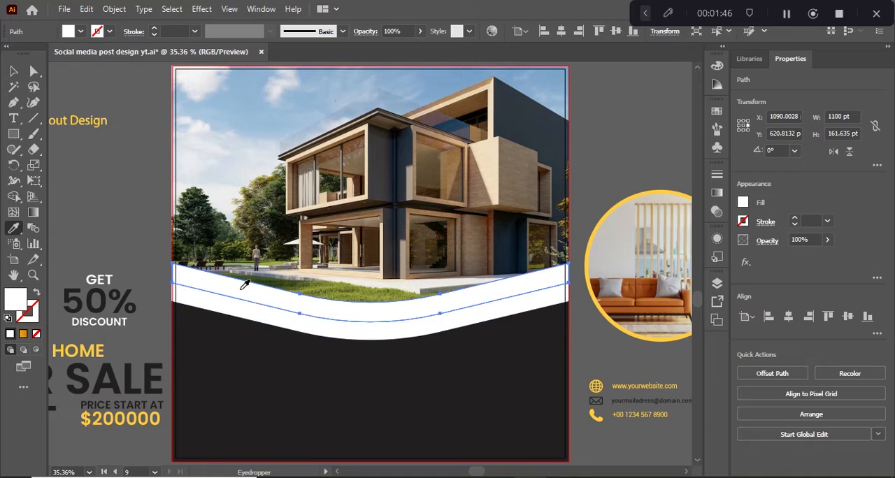
click(91, 347)
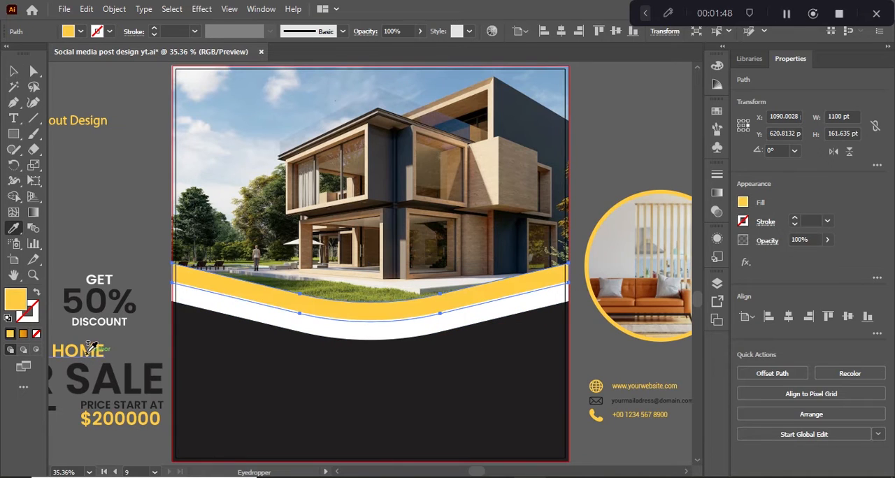
Fill the lower white curved band with the dark color sampled from the background rectangle
click(13, 71)
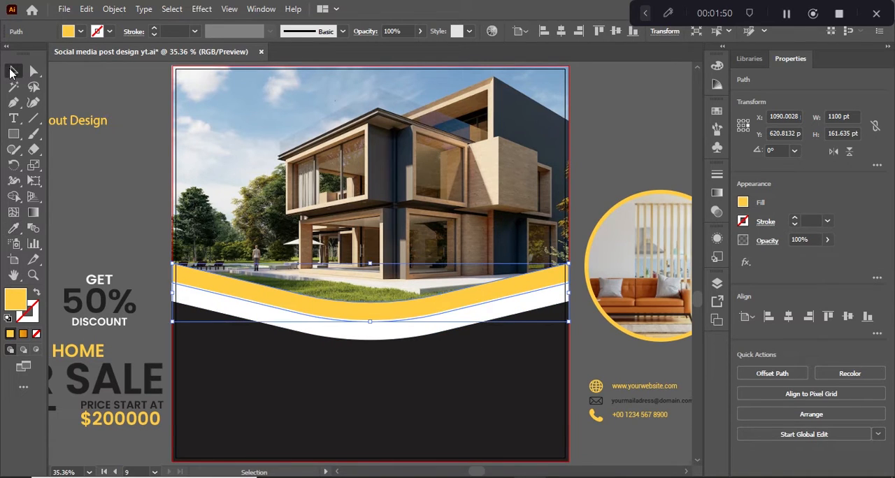
click(163, 223)
click(322, 333)
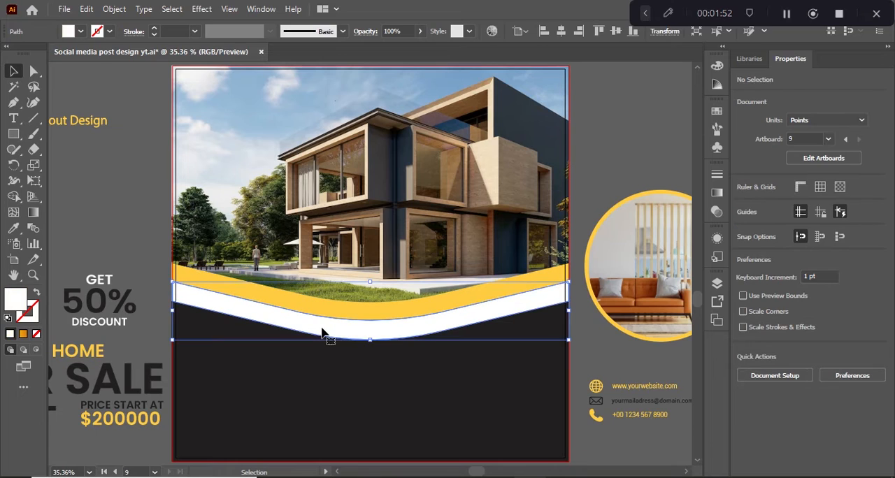
key(i)
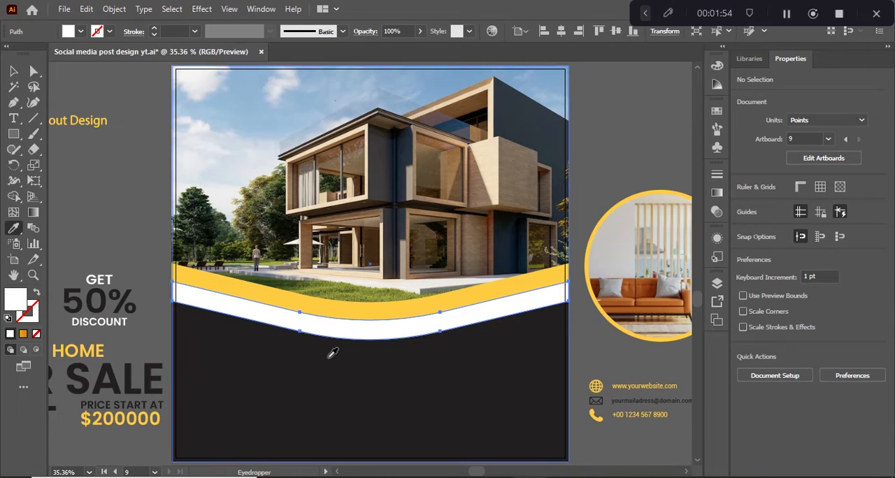
click(317, 352)
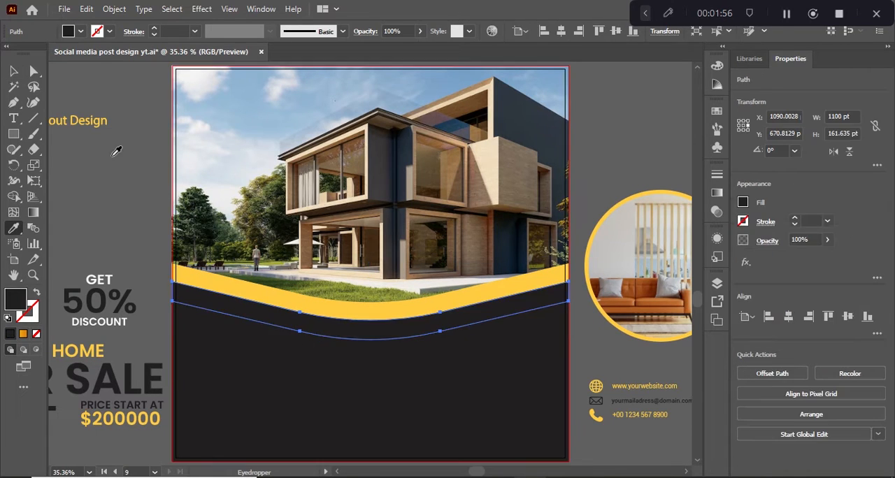
Change the fill of the dark background rectangle to white
click(12, 73)
click(245, 368)
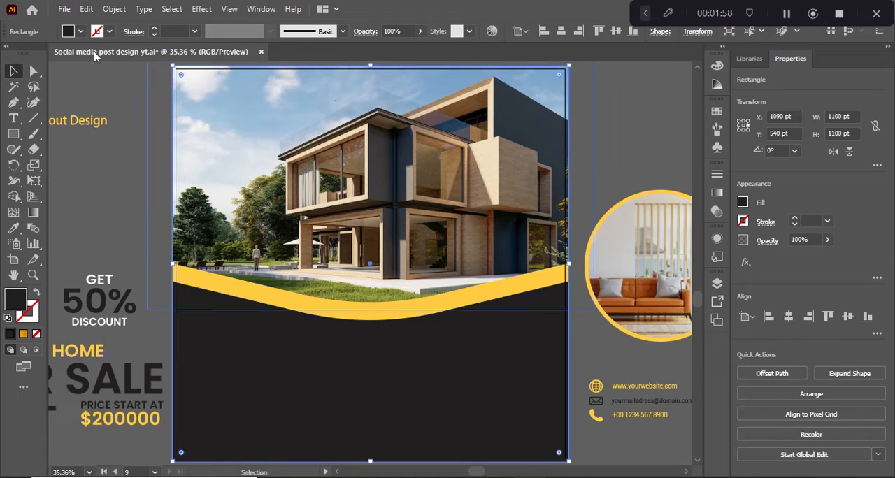
click(81, 31)
click(33, 56)
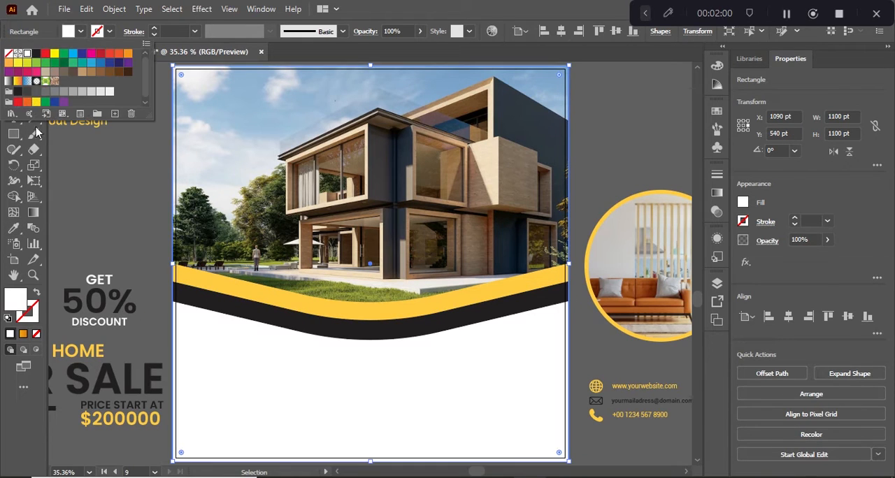
click(80, 202)
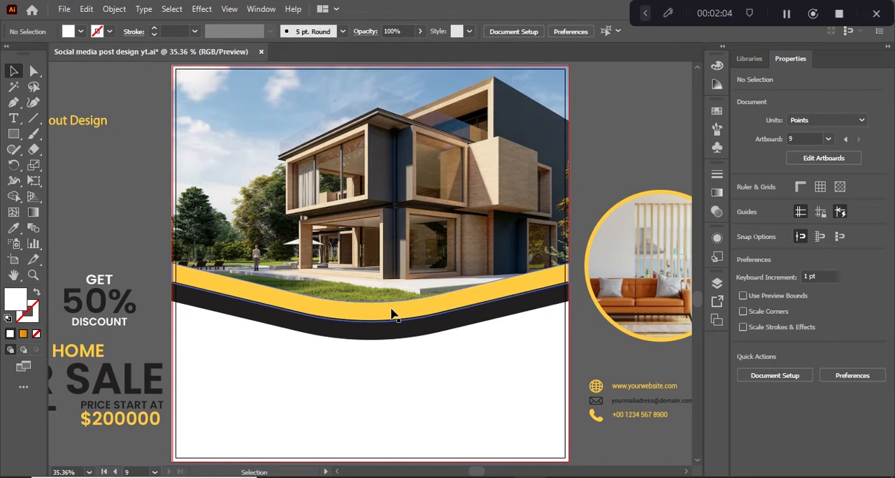
Bring the circular living room photo to the front and place it over the right part of the bands at about X 1058, Y 671 pt
drag(655, 263, 508, 277)
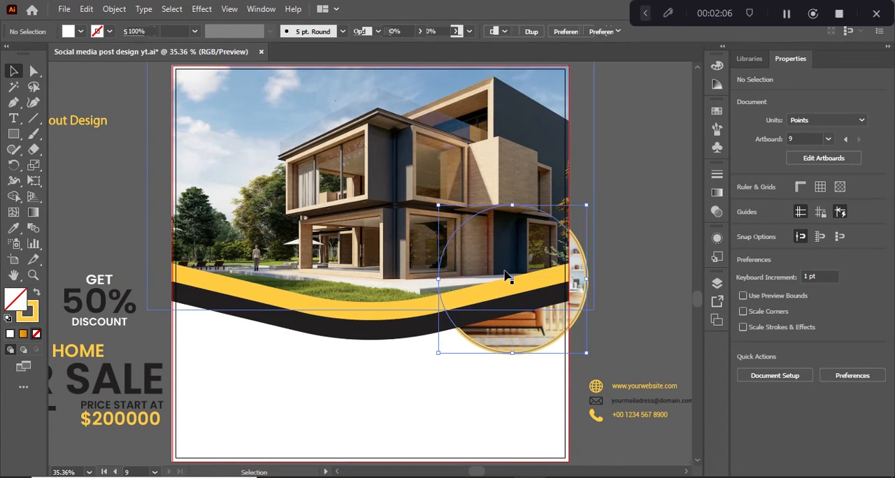
right_click(509, 276)
mouse_move(650, 203)
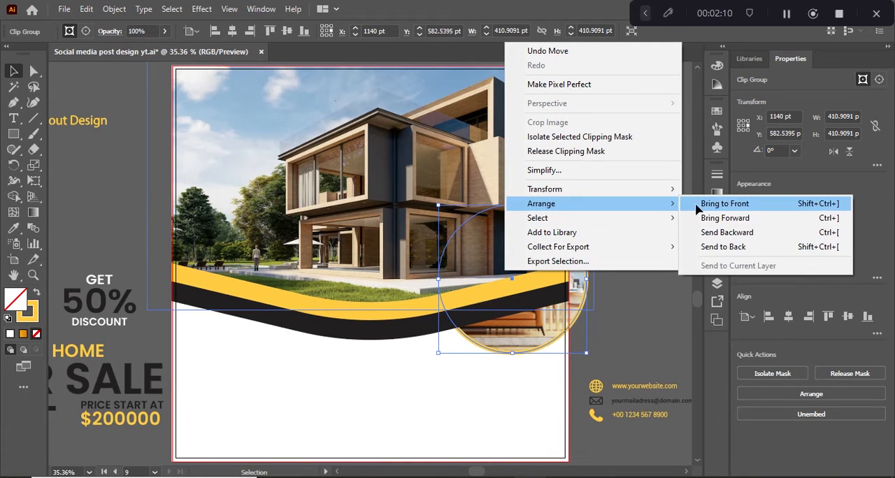
click(725, 203)
drag(571, 310, 537, 339)
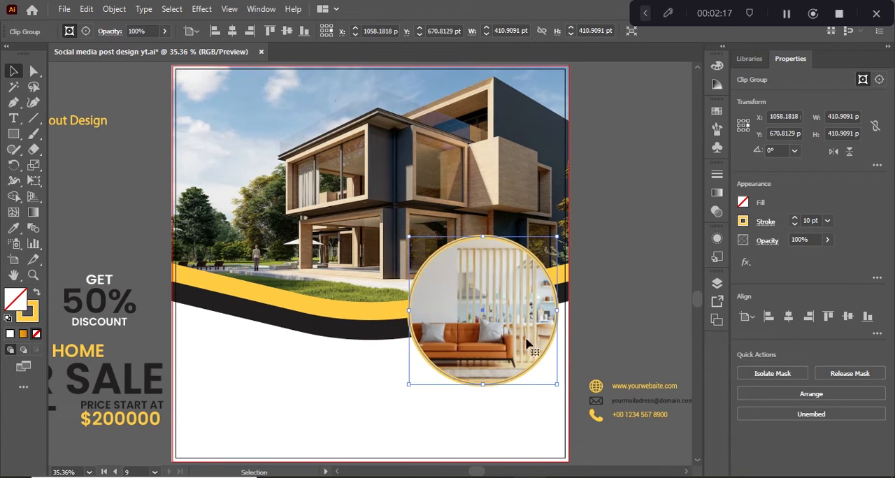
click(136, 186)
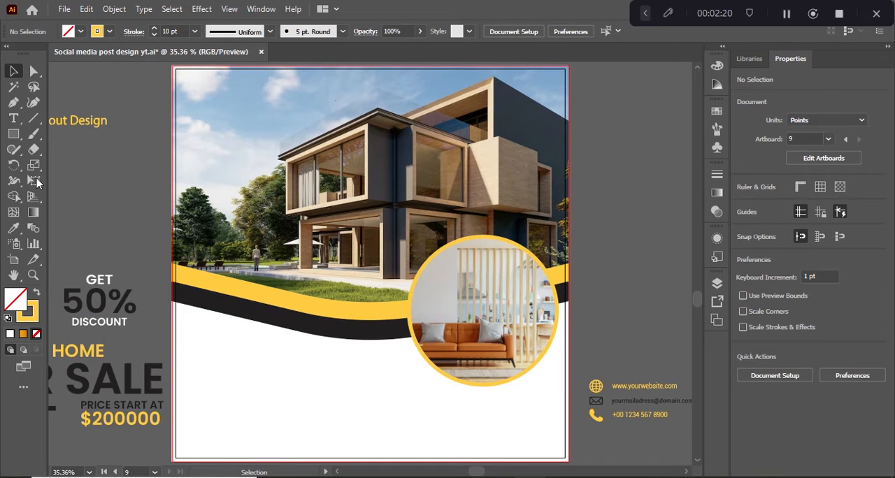
Draw a circle about 335 pt wide over the left part of the bands and fill it with the yellow sampled from the band
drag(21, 137, 58, 169)
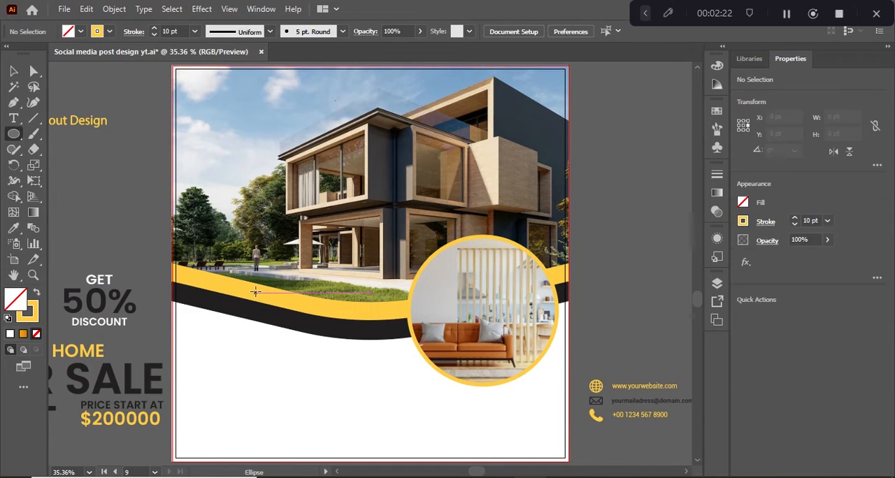
drag(238, 295, 236, 238)
click(69, 32)
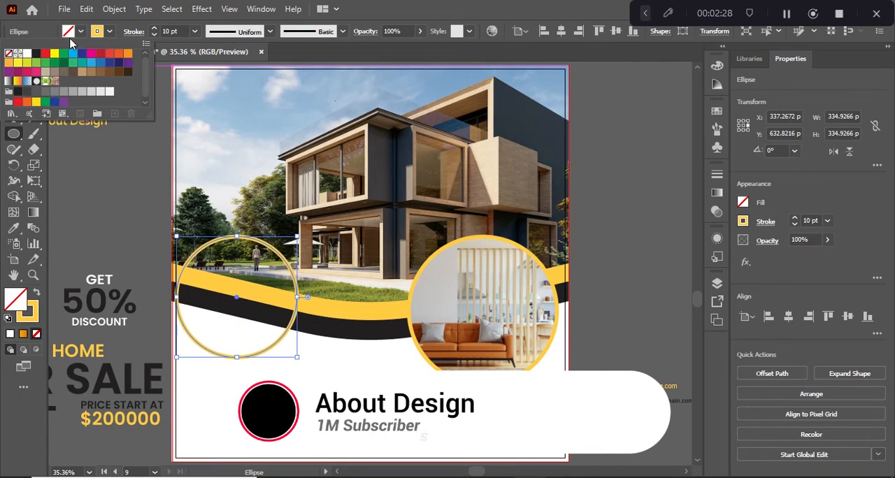
key(Escape)
key(i)
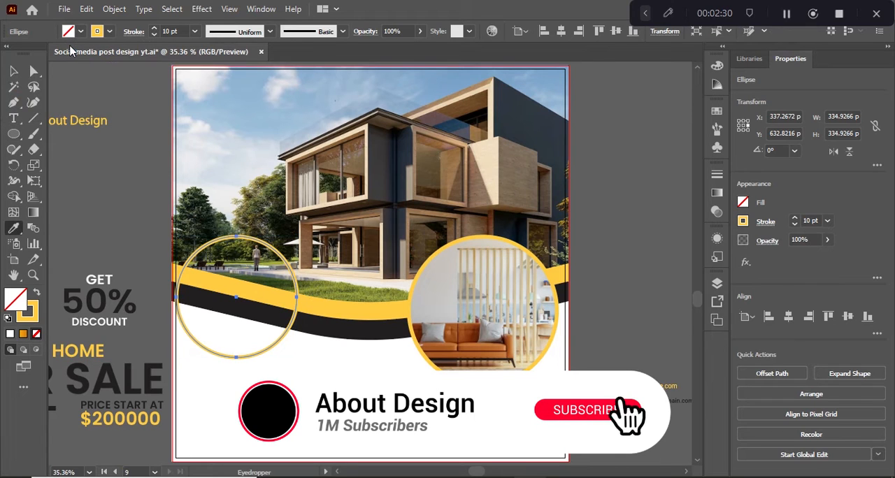
click(334, 302)
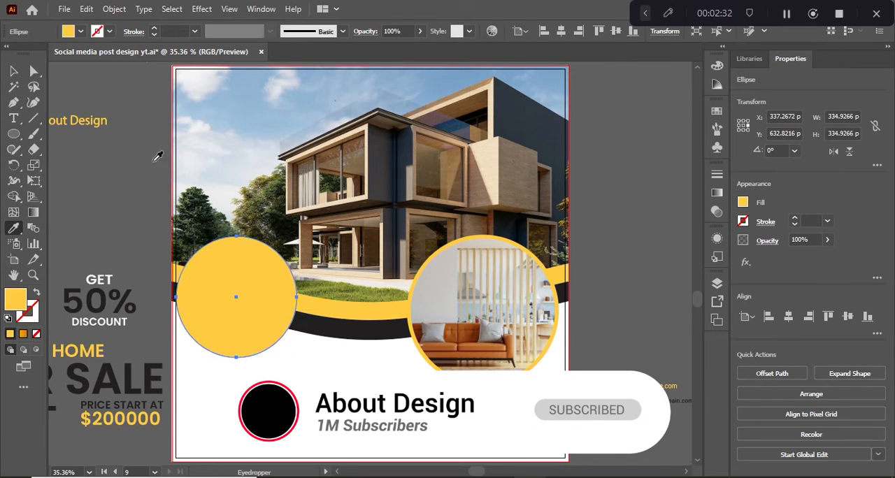
Move the yellow circle slightly right, away from the artboard's left margin
click(14, 72)
click(112, 150)
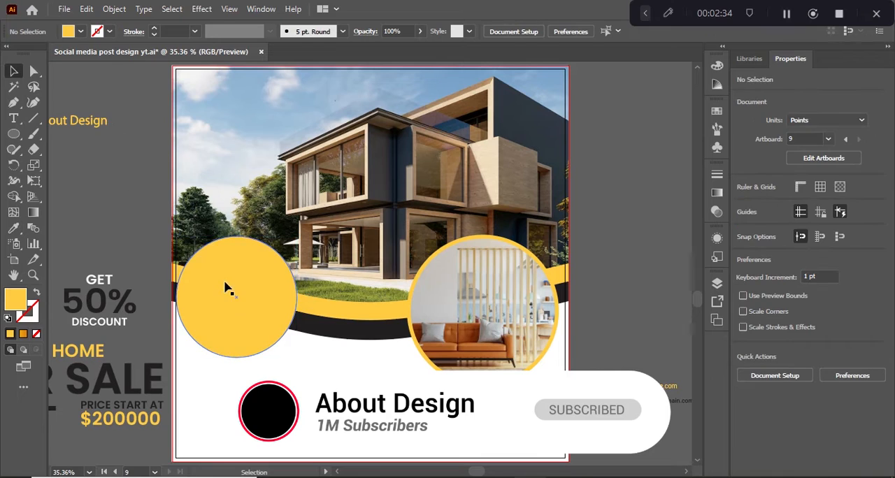
drag(226, 286, 250, 282)
Try to center the GET 50% DISCOUNT text group horizontally and vertically on the yellow circle, and undo the alignment
click(103, 305)
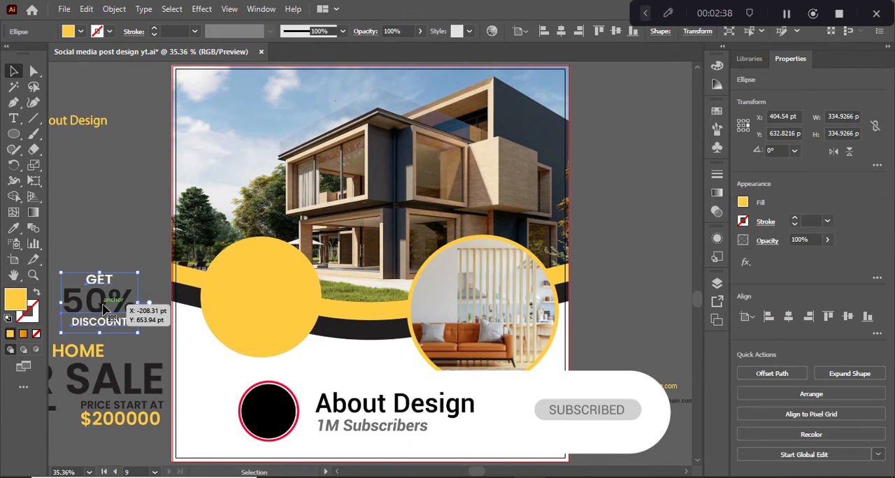
shift+click(246, 310)
click(247, 309)
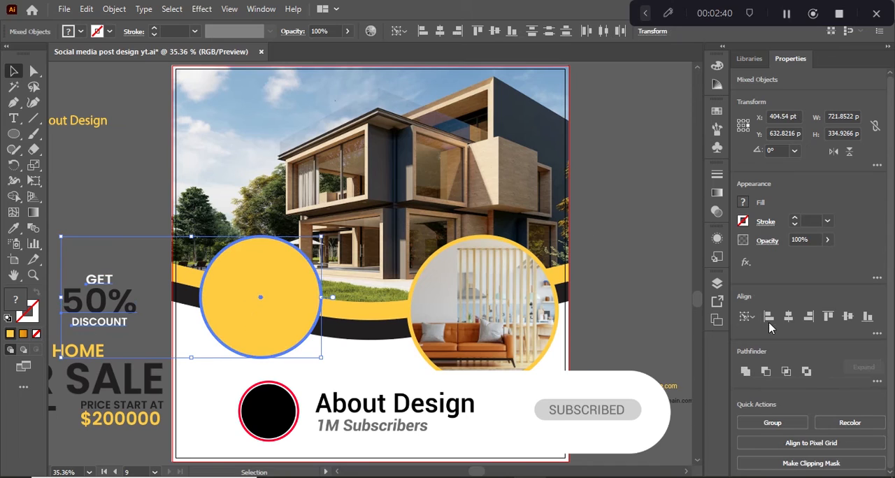
click(788, 316)
click(848, 316)
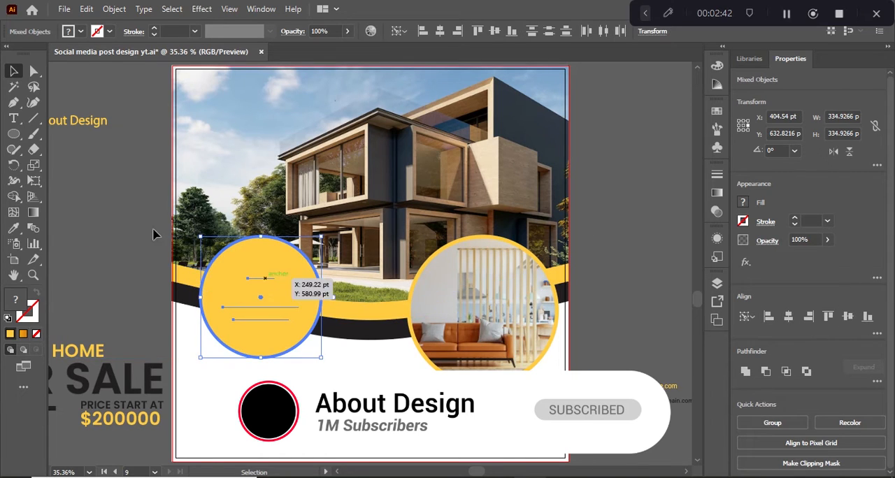
click(123, 219)
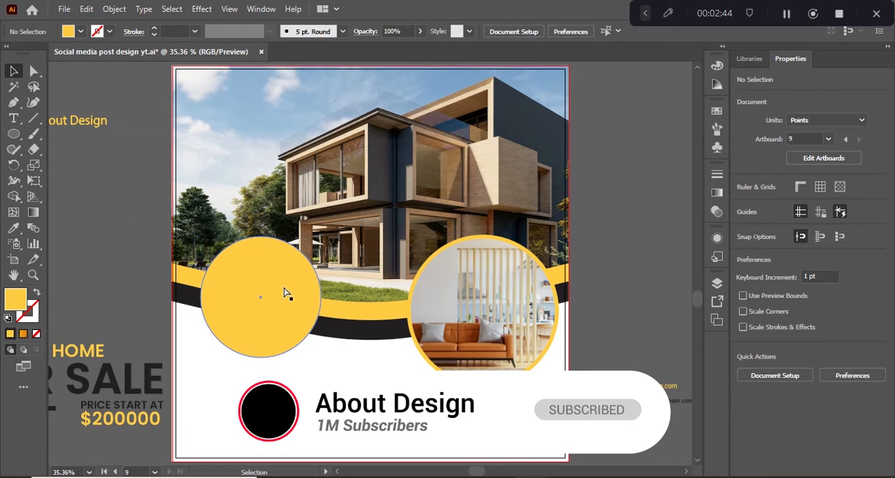
key(ctrl+z)
key(ctrl+z)
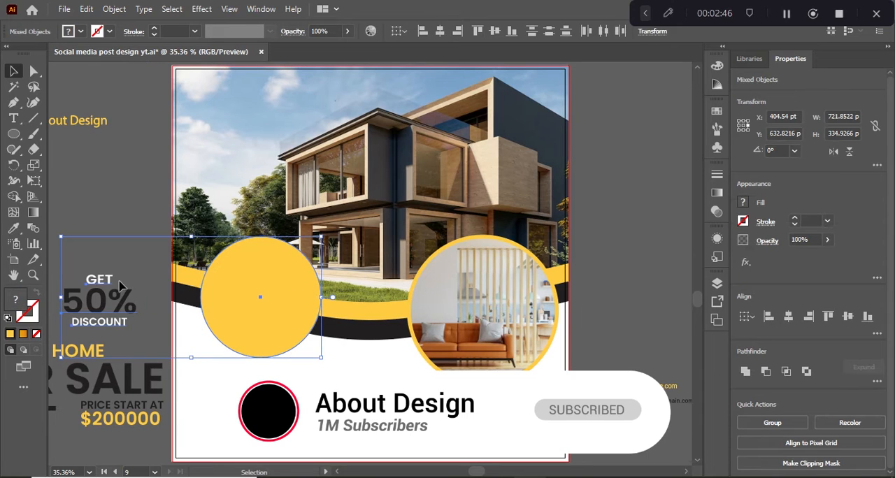
Bring the GET 50% DISCOUNT text group to the front and center it horizontally and vertically on the yellow circle
click(89, 197)
click(105, 287)
right_click(105, 284)
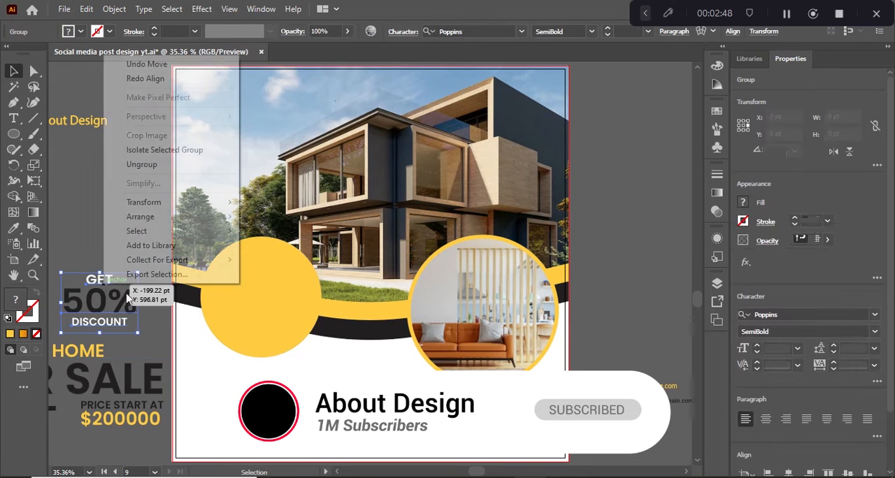
mouse_move(200, 219)
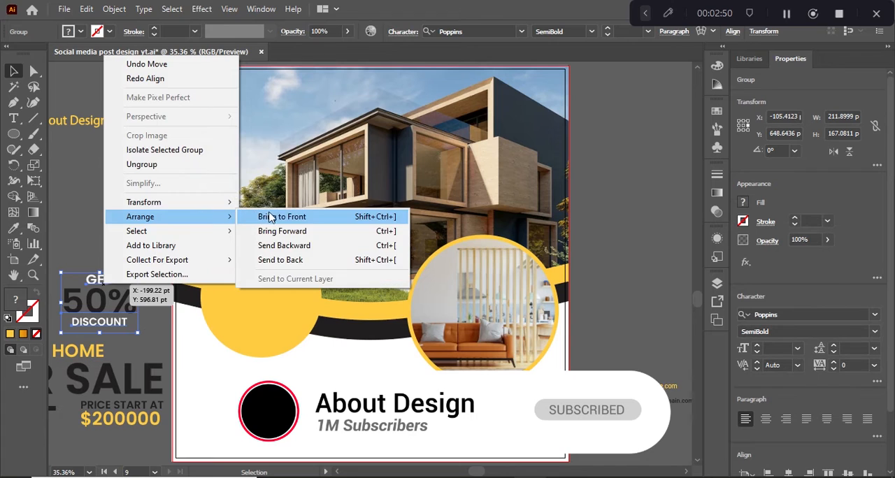
click(273, 217)
shift+click(258, 289)
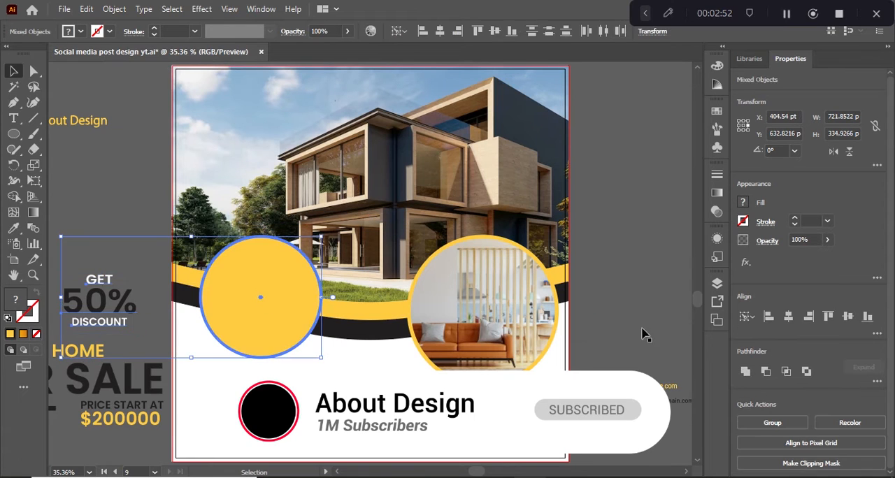
click(788, 317)
click(848, 317)
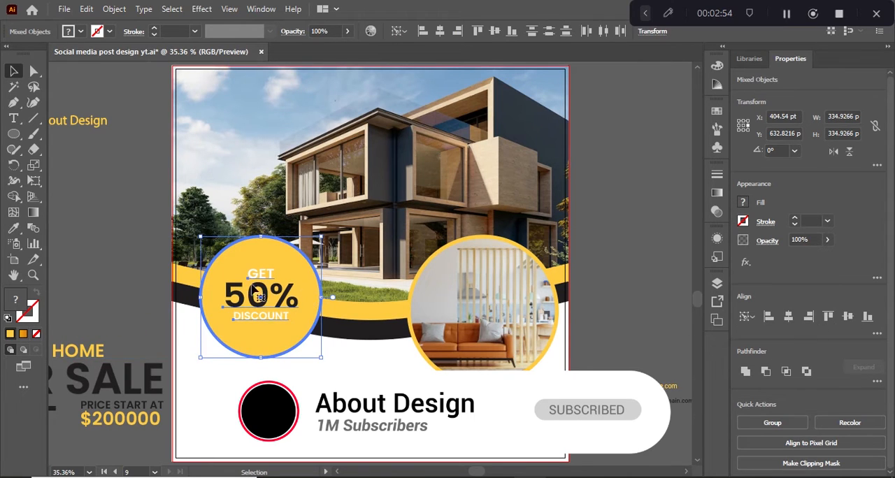
click(128, 251)
Apply a Multiply drop shadow with 75% opacity, 7 pt offsets and 5 pt blur to the discount text, yellow circle and circular photo
click(260, 295)
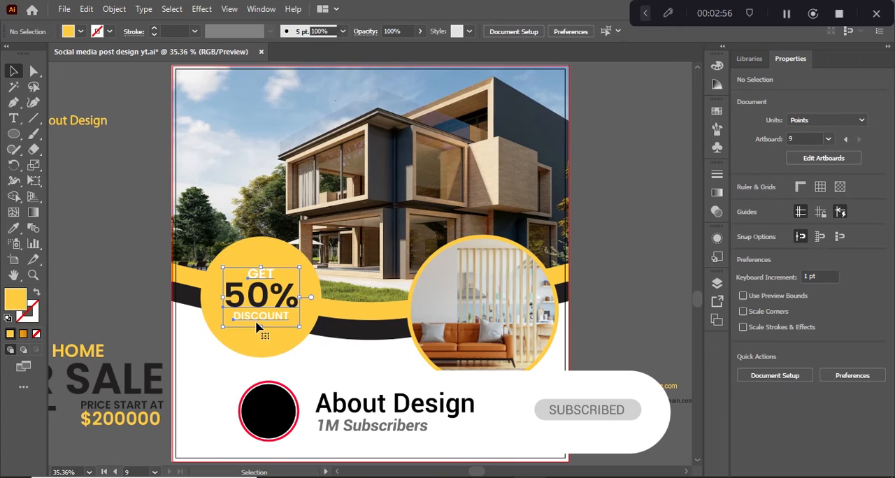
shift+click(244, 256)
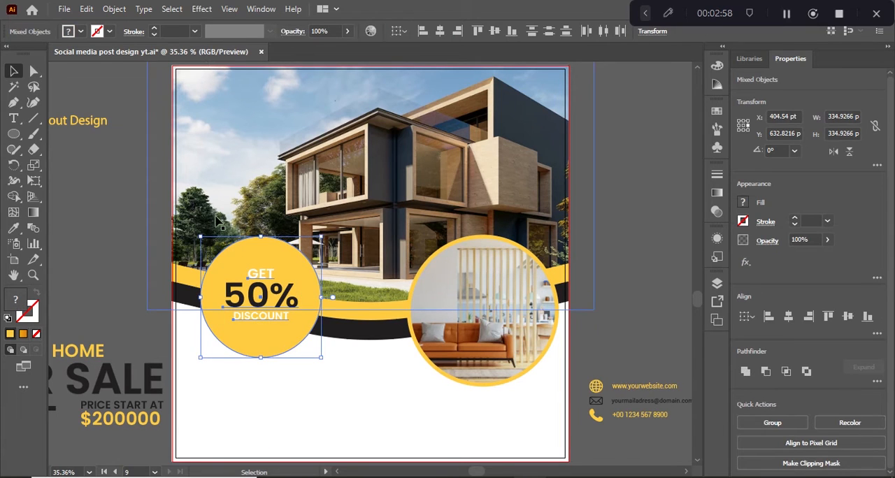
shift+click(483, 307)
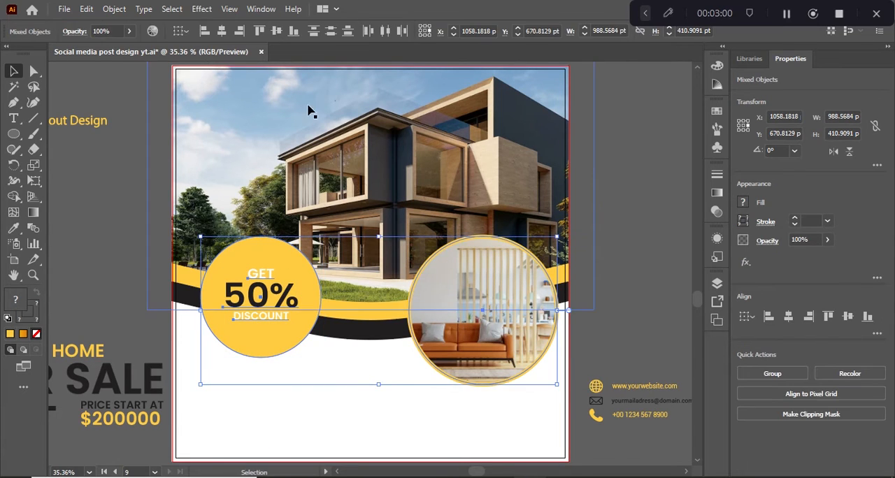
click(201, 9)
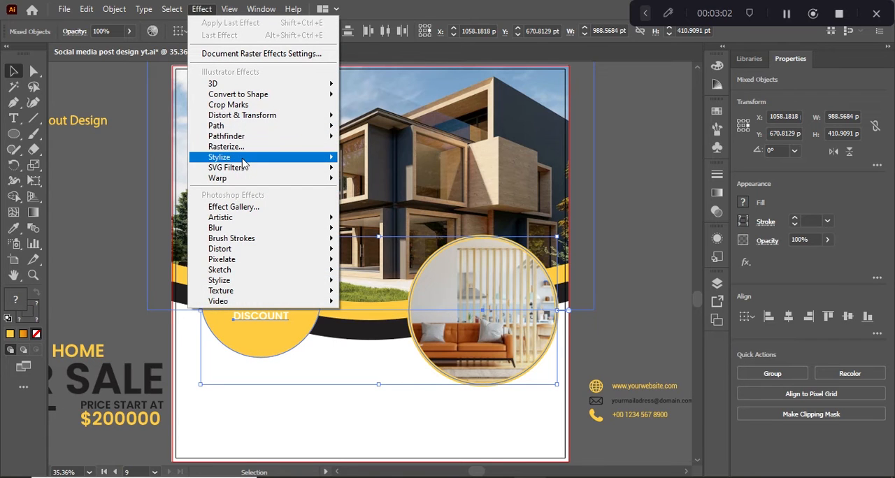
mouse_move(297, 158)
click(355, 161)
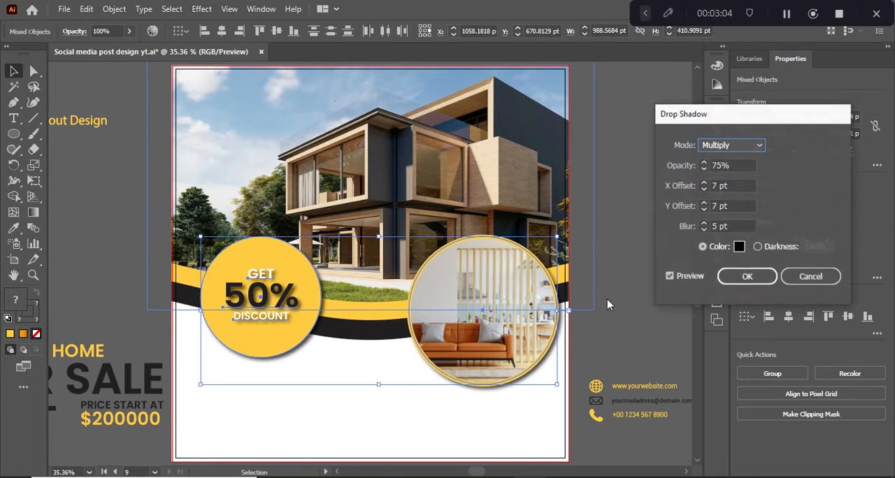
click(742, 277)
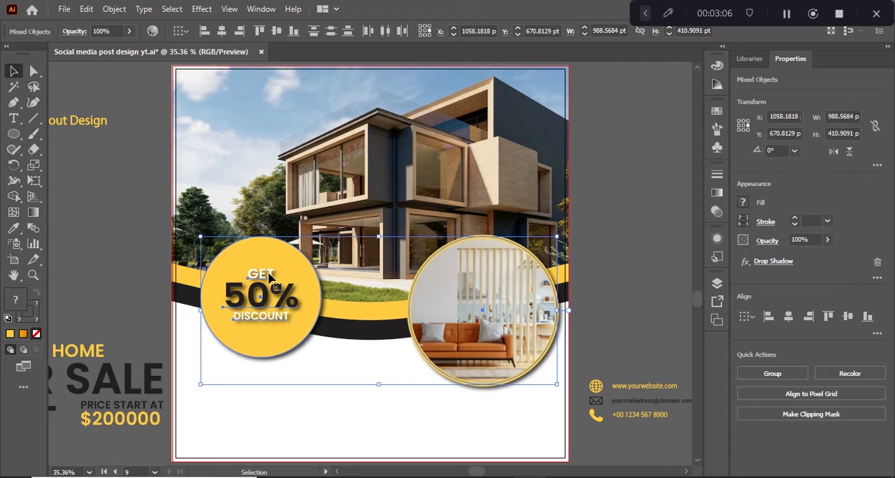
click(112, 221)
Apply a Multiply drop shadow to both curved bands with 75% opacity, 0 pt X offset, 7 pt Y offset and 5 pt blur
click(369, 315)
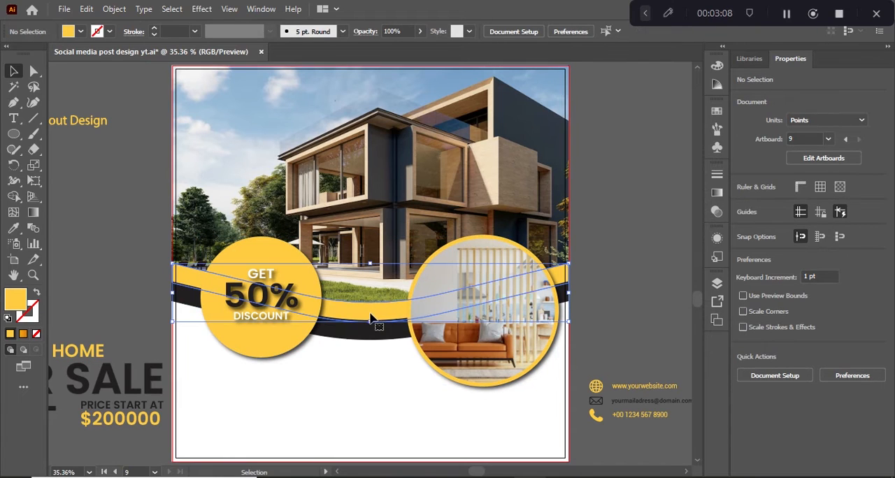
shift+click(370, 337)
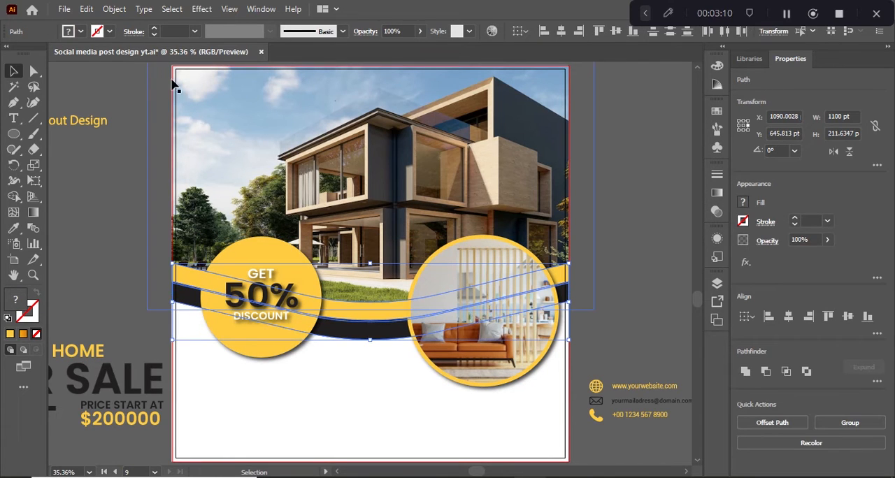
click(201, 9)
mouse_move(224, 218)
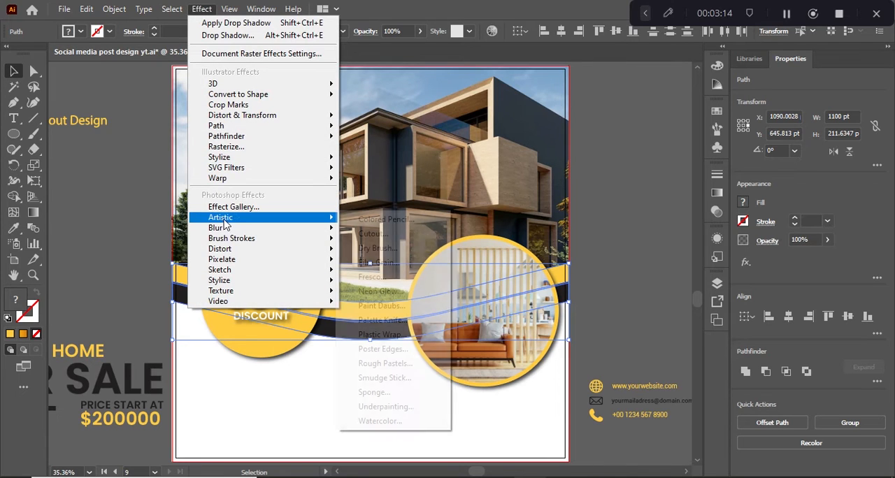
mouse_move(269, 158)
click(369, 159)
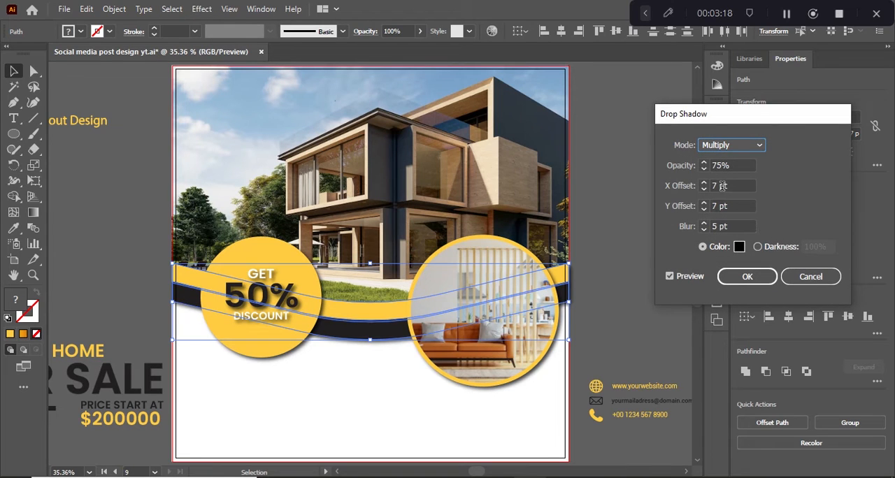
click(721, 186)
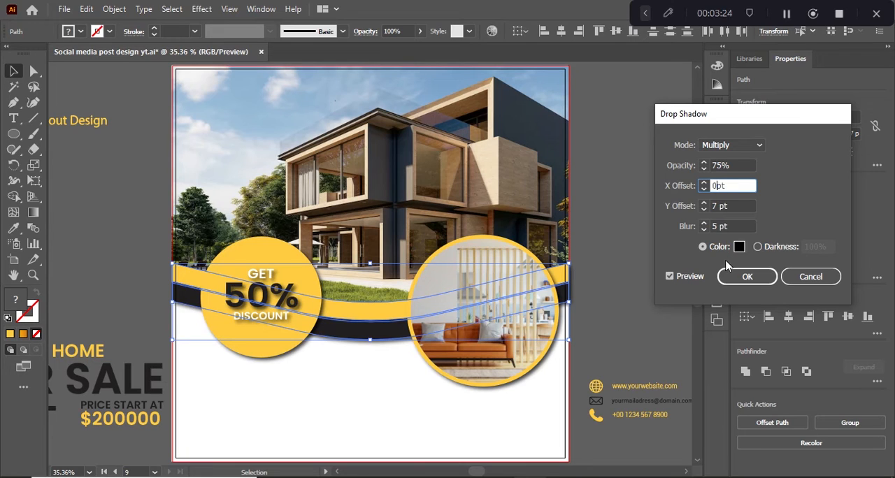
click(722, 207)
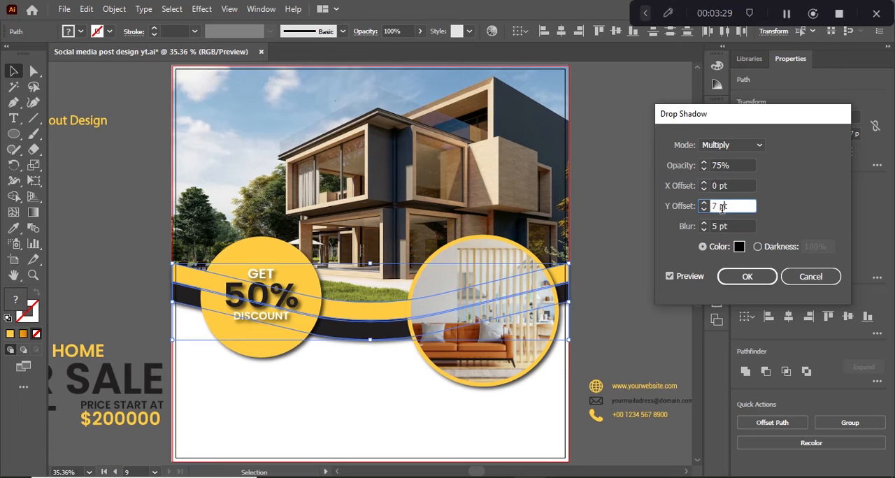
click(746, 277)
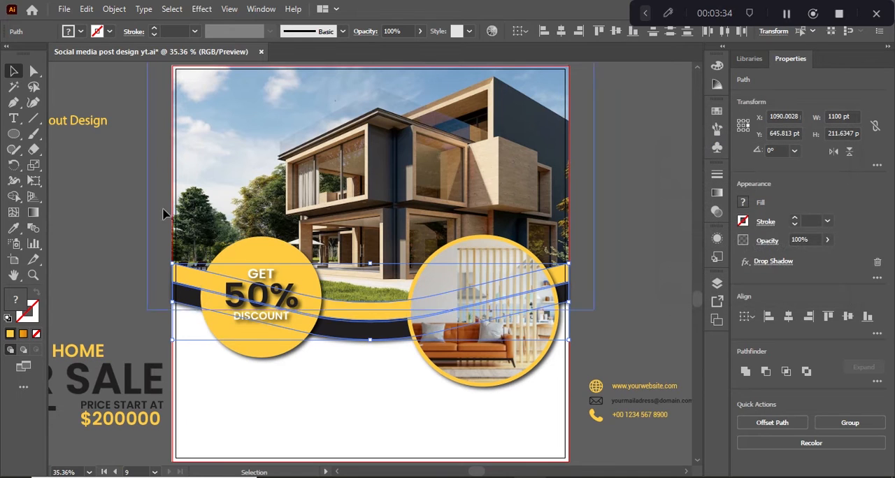
click(135, 198)
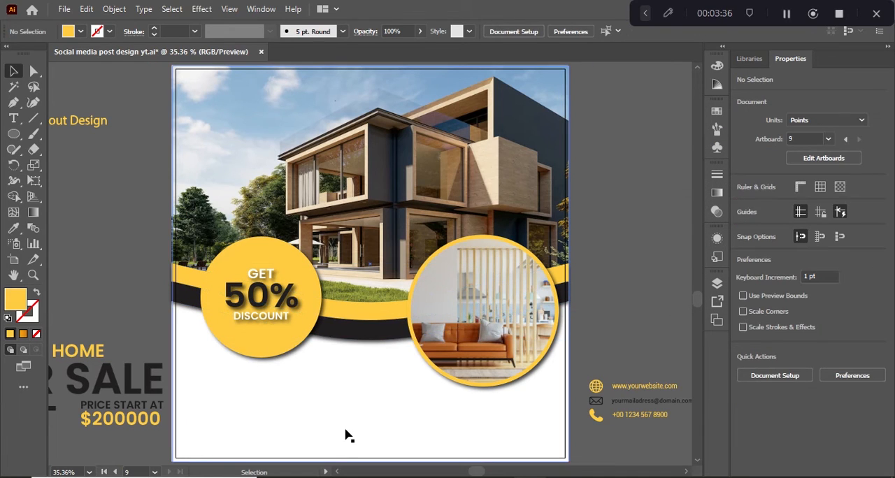
Place the MODERN HOME FOR SALE text group below the discount badge and the contact details below the circular interior photo
drag(89, 358, 319, 381)
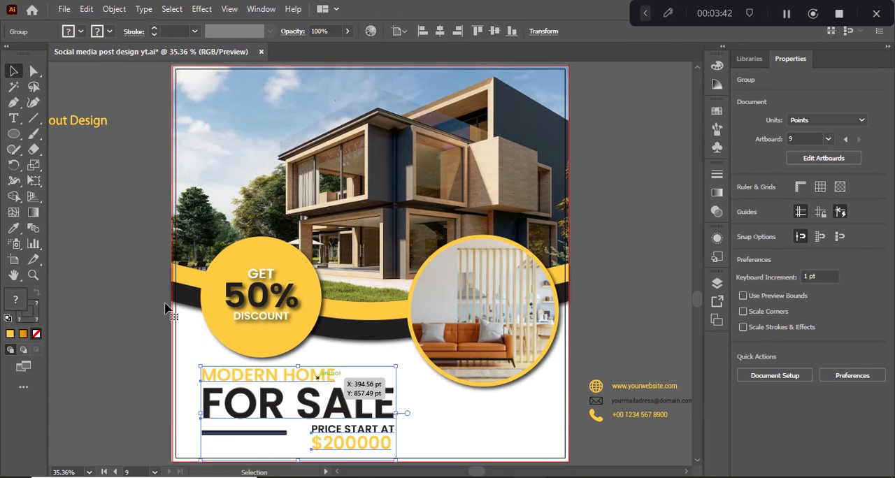
click(119, 270)
drag(629, 413, 489, 426)
click(112, 266)
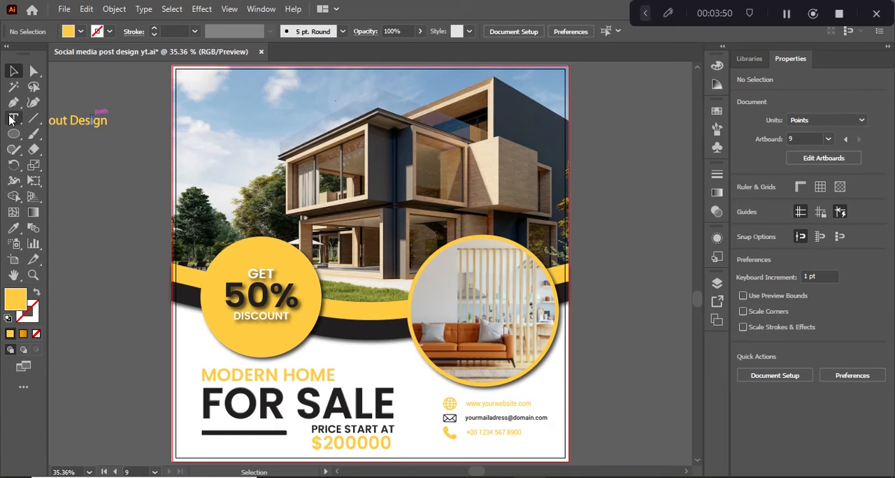
Draw a yellow rectangle about 324 by 86 pt from the artboard's left edge over the sky, and undo rounding all its corners
drag(14, 134, 62, 134)
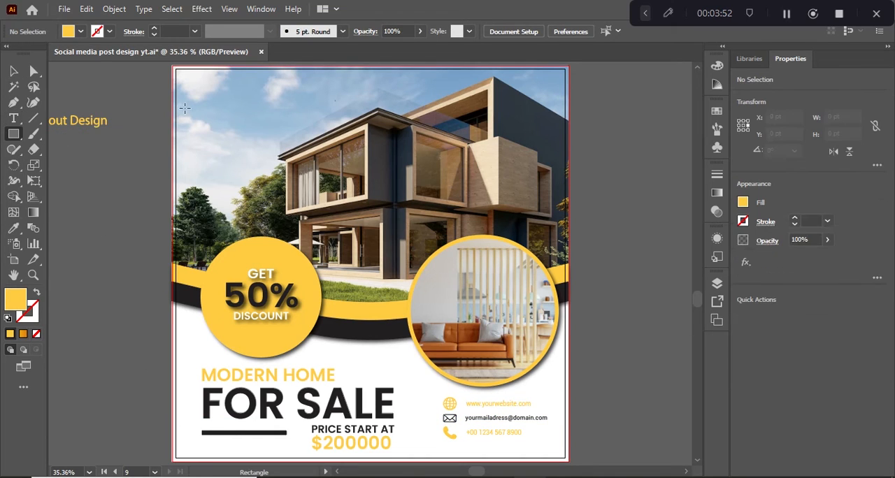
drag(173, 96, 238, 108)
click(34, 71)
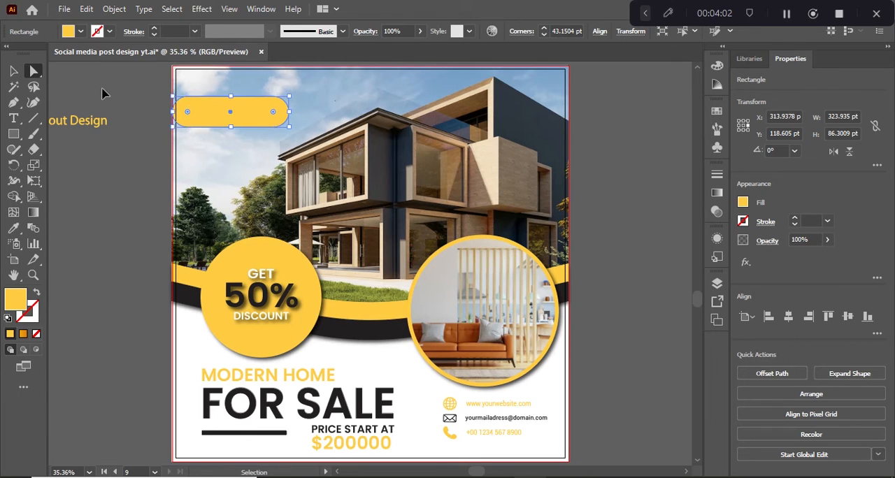
key(ctrl+z)
Fully round only the two right corners of the yellow rectangle over the sky
click(288, 97)
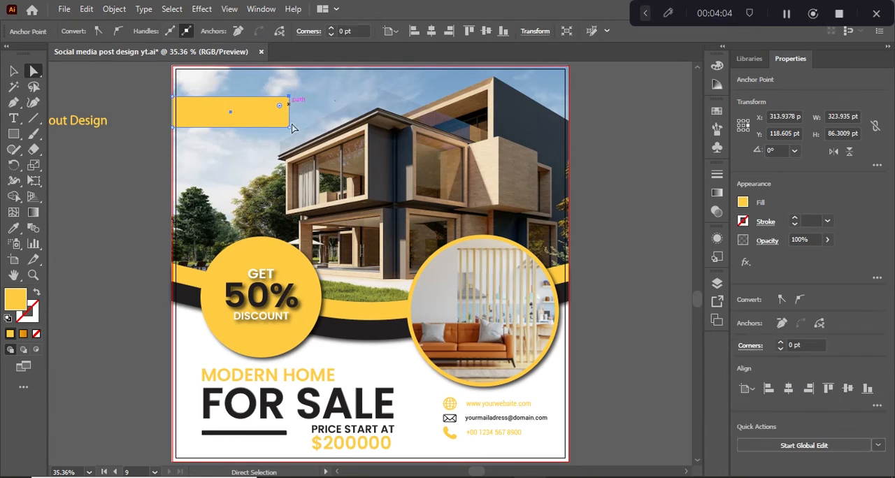
shift+click(288, 127)
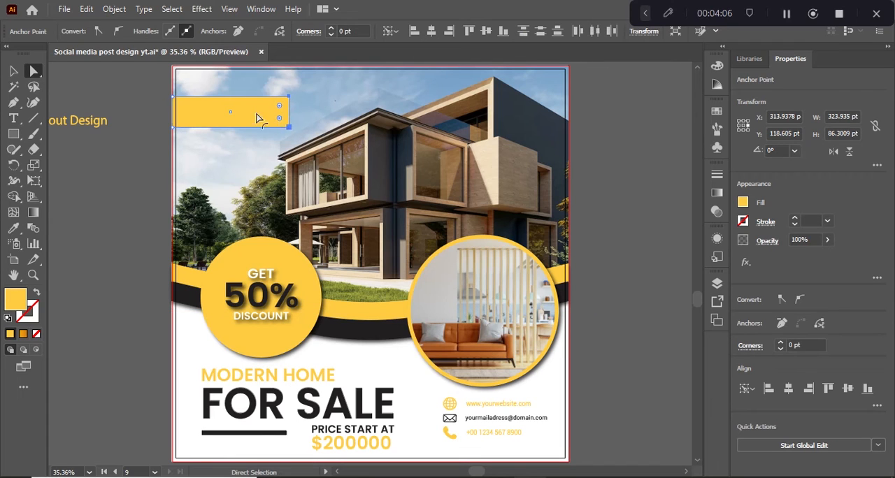
drag(257, 117, 119, 98)
click(68, 108)
key(v)
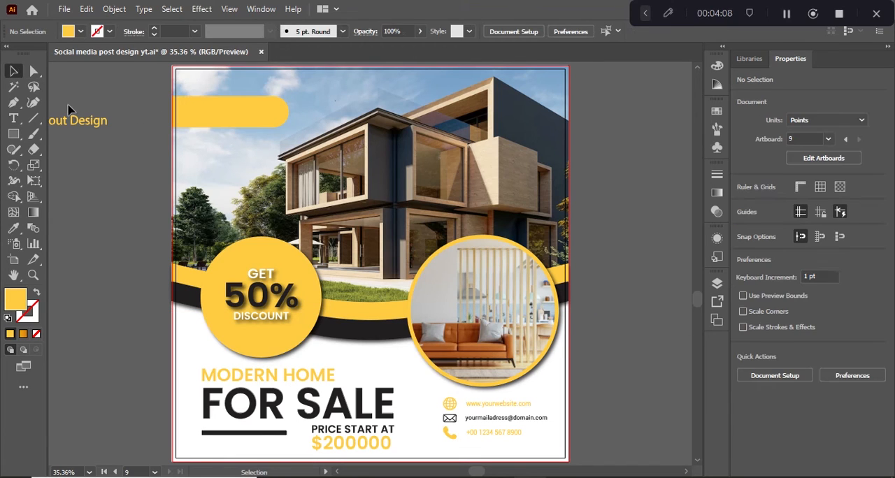
Change the fill of the About Design logo beside the artboard to black
drag(68, 108, 97, 129)
click(68, 31)
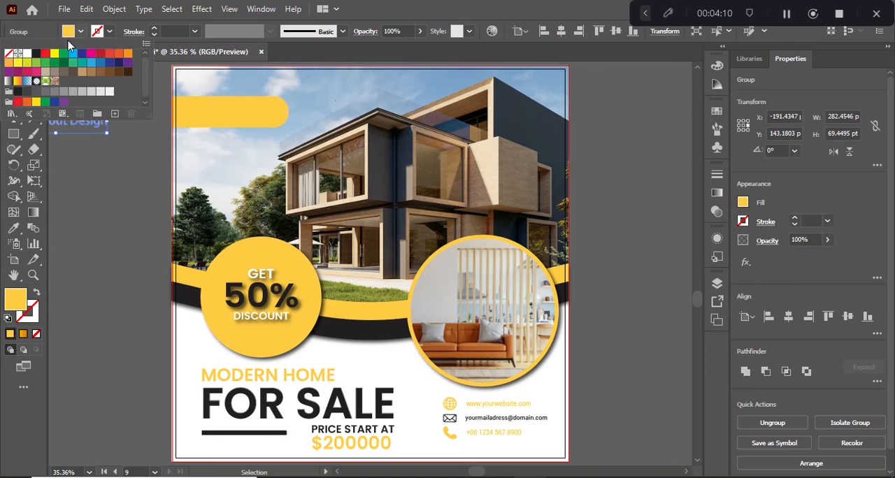
click(37, 53)
click(95, 198)
click(106, 212)
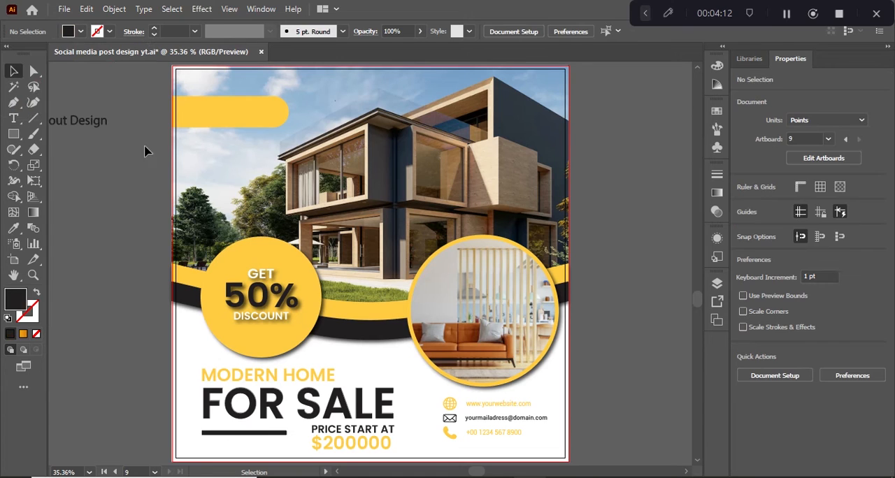
Center the About Design logo horizontally and vertically on the rounded yellow rectangle
click(179, 125)
shift+click(97, 133)
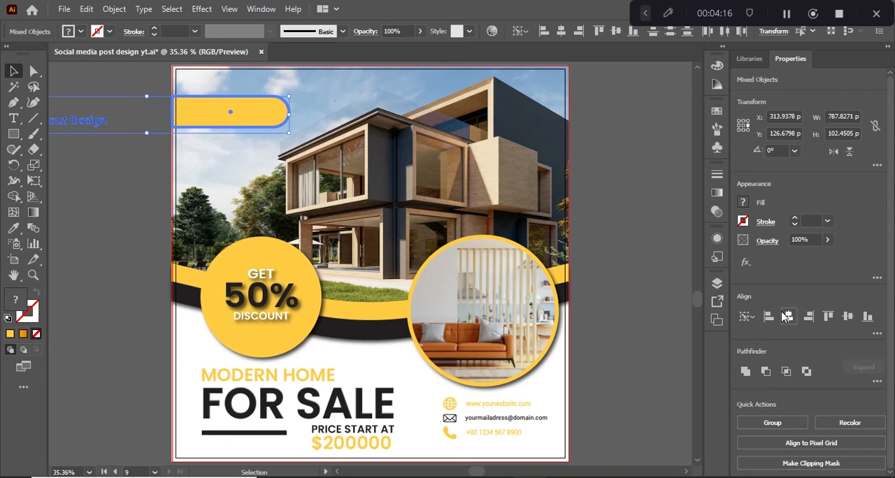
click(787, 317)
click(848, 317)
click(110, 199)
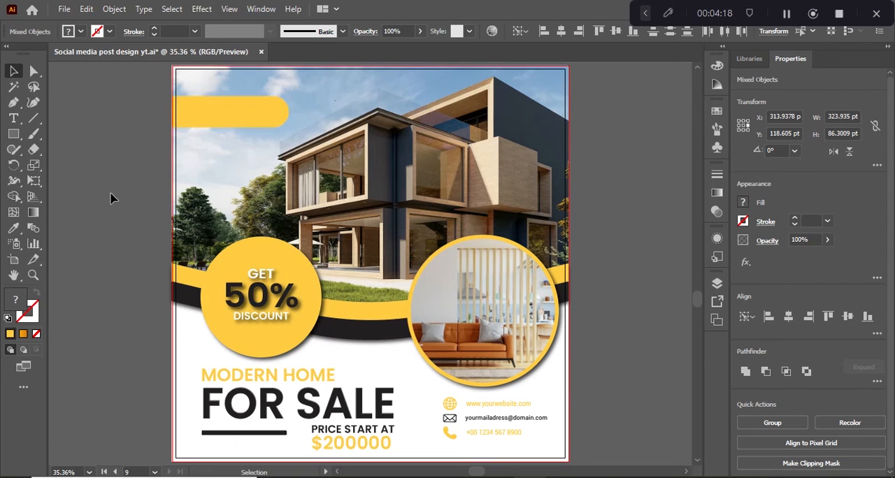
Send the rounded yellow rectangle and the house photo together to the back of the stacking order
click(209, 111)
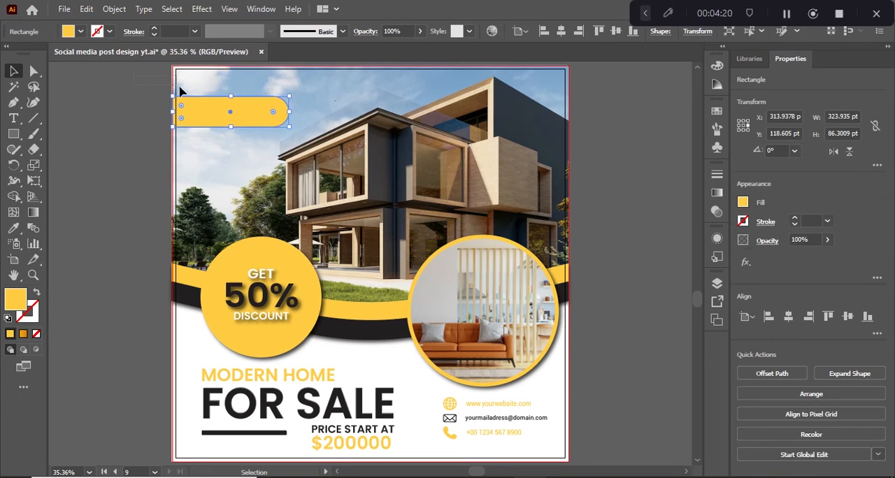
drag(182, 96, 183, 96)
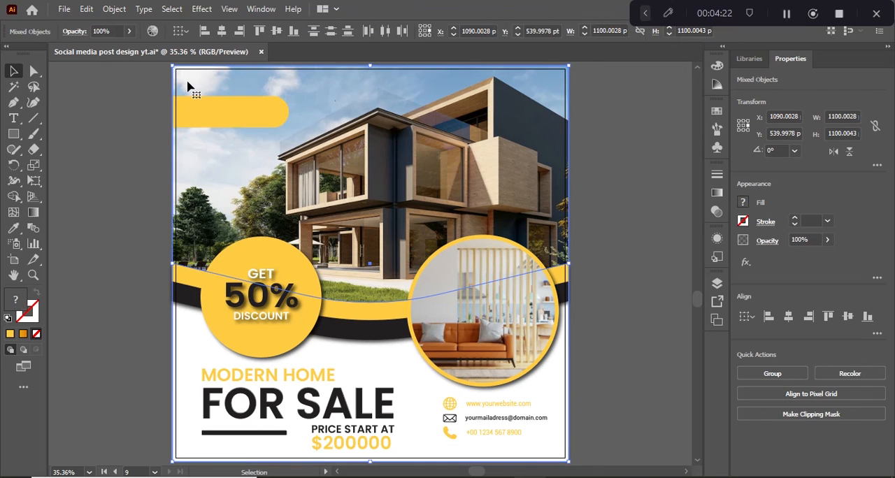
click(196, 102)
shift+click(308, 100)
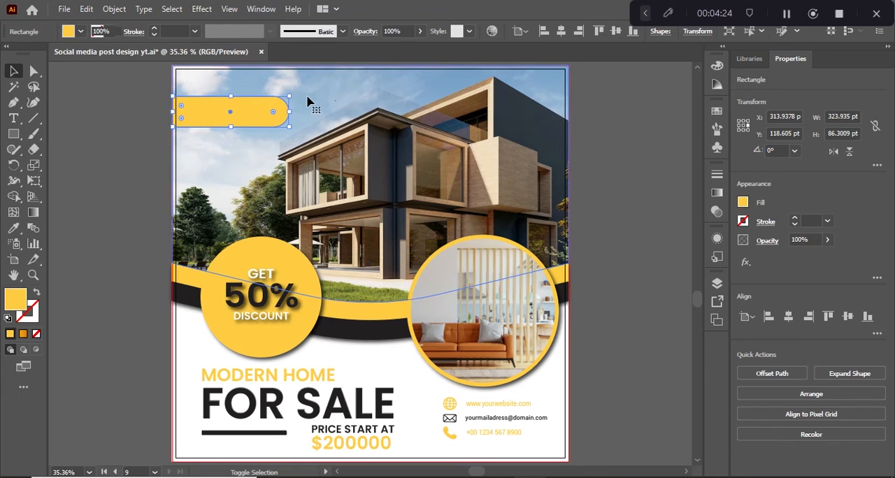
right_click(308, 99)
mouse_move(405, 245)
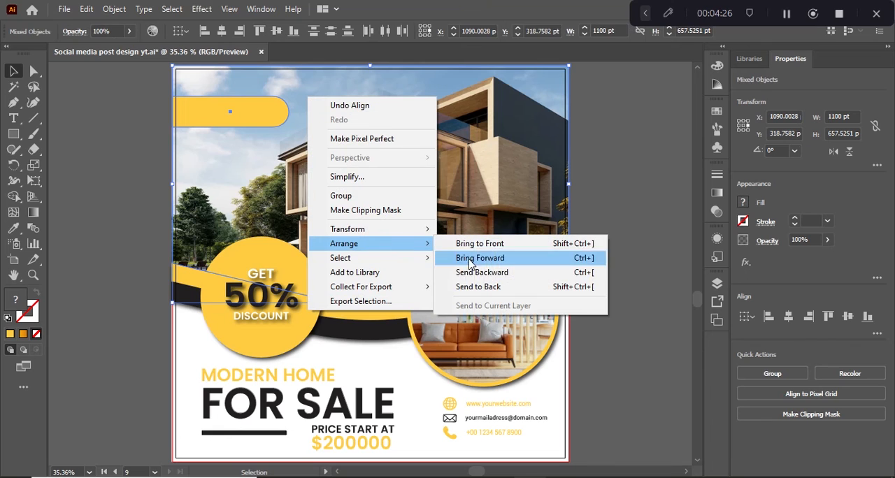
click(479, 287)
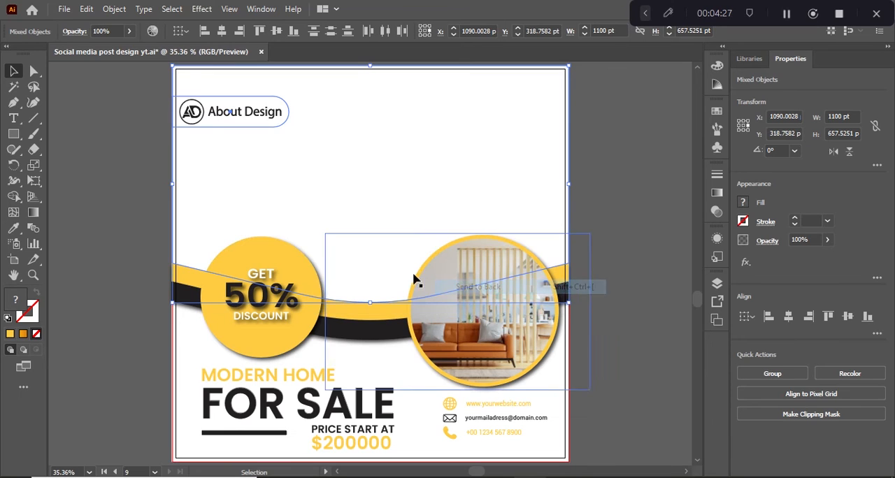
Send the white 1100 by 1100 pt background rectangle to the back, behind the house photo
click(96, 183)
click(264, 175)
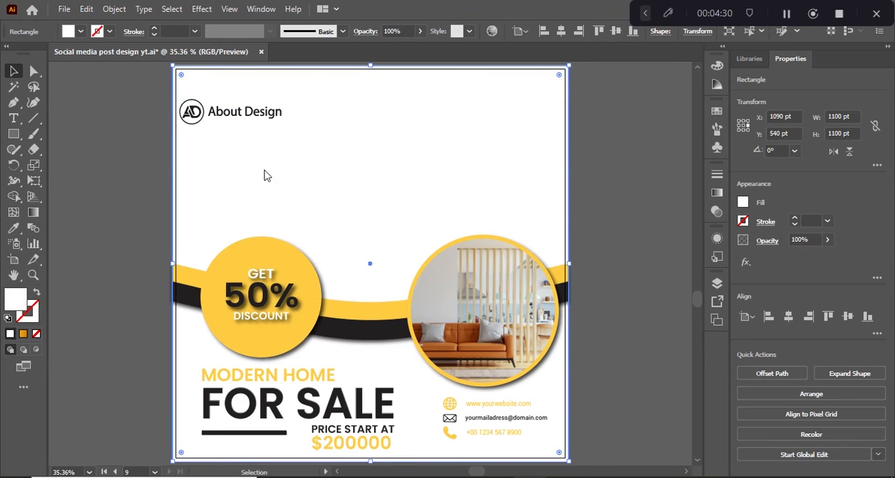
right_click(266, 174)
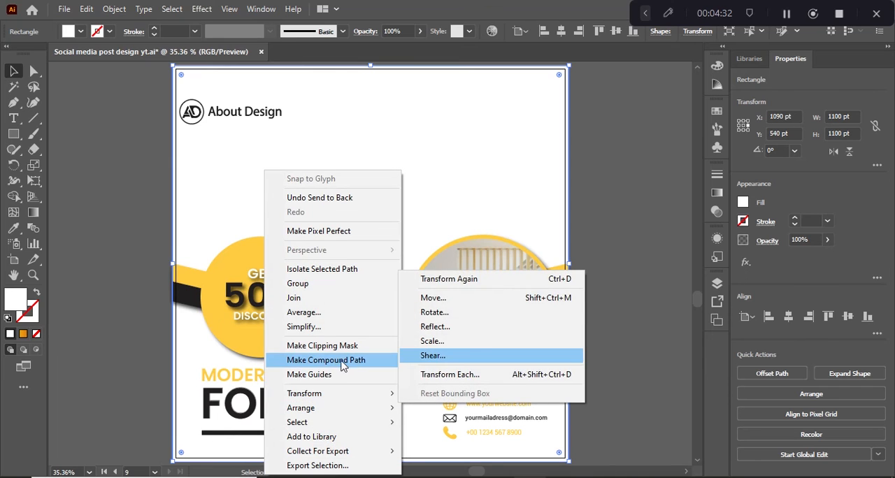
mouse_move(329, 408)
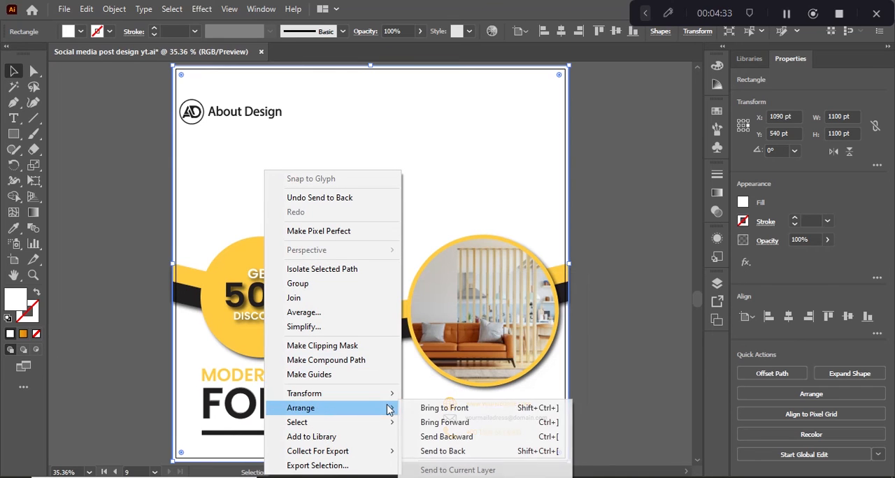
click(431, 451)
click(112, 215)
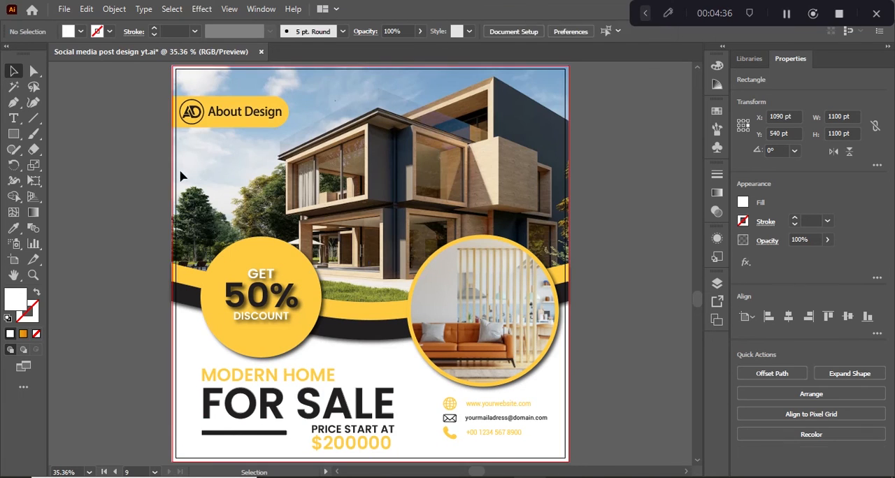
Set the opacity of the rounded yellow rectangle behind the About Design logo to 50%
click(235, 129)
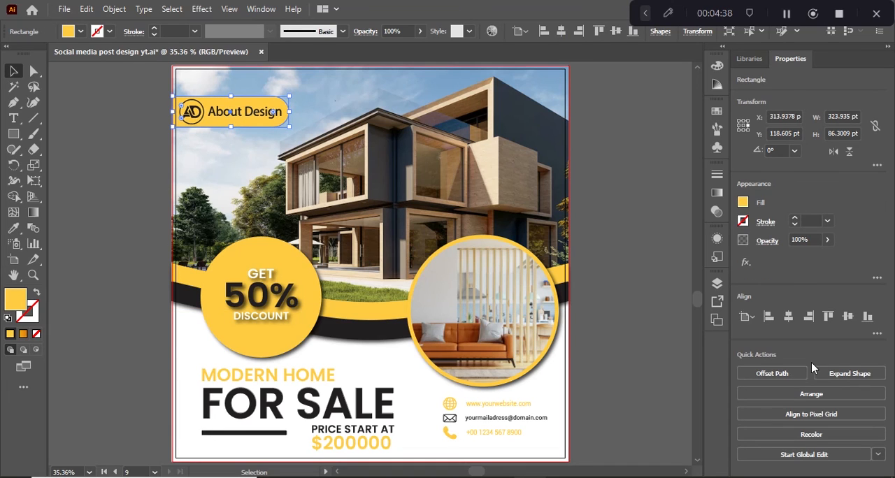
click(806, 239)
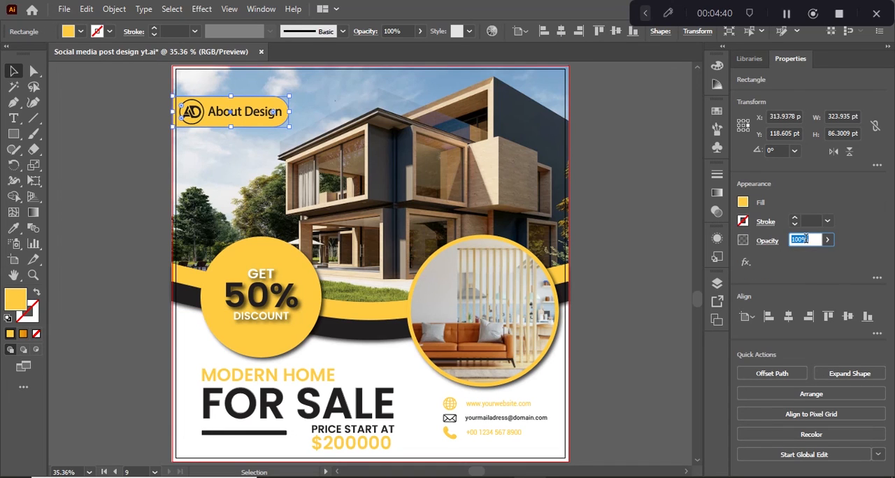
text(50)
key(Return)
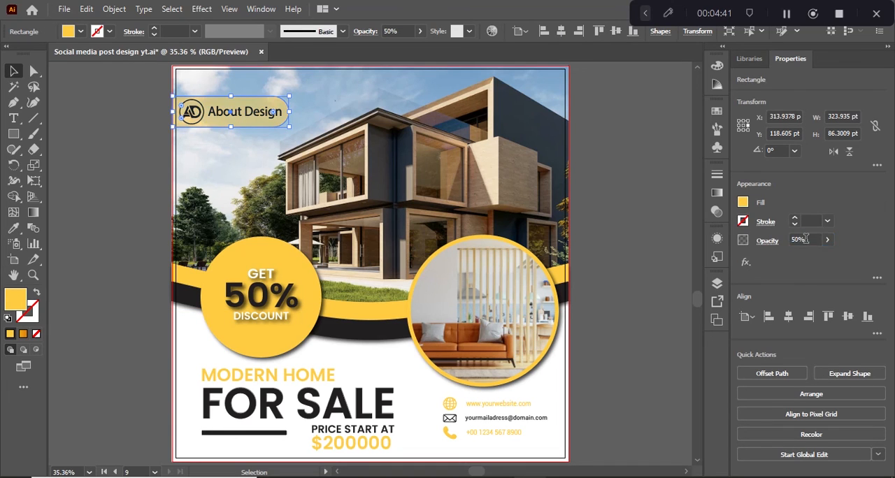
click(107, 114)
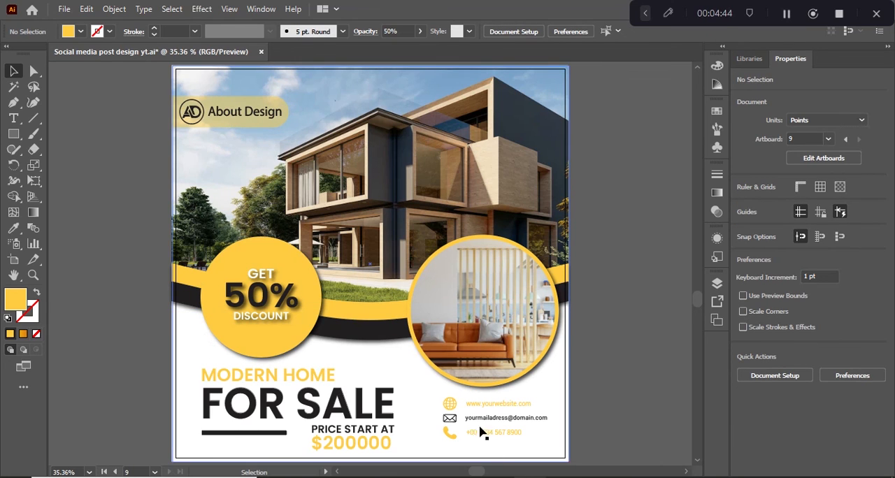